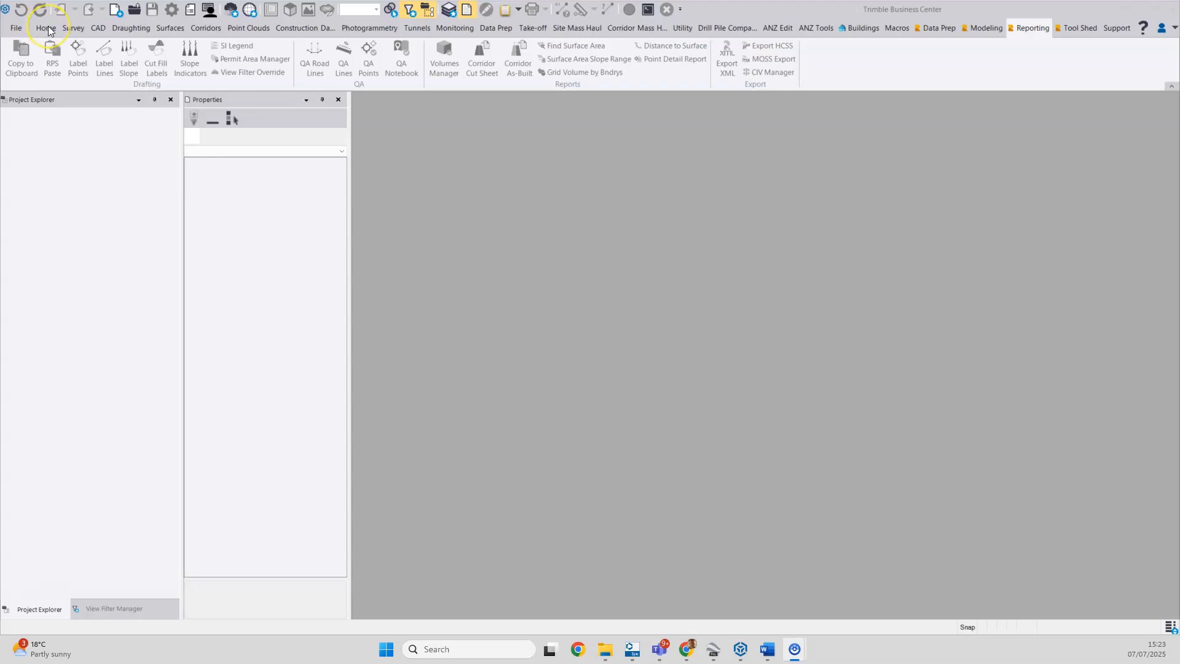
Create a new project from the local Metric Scale Only template
click(11, 30)
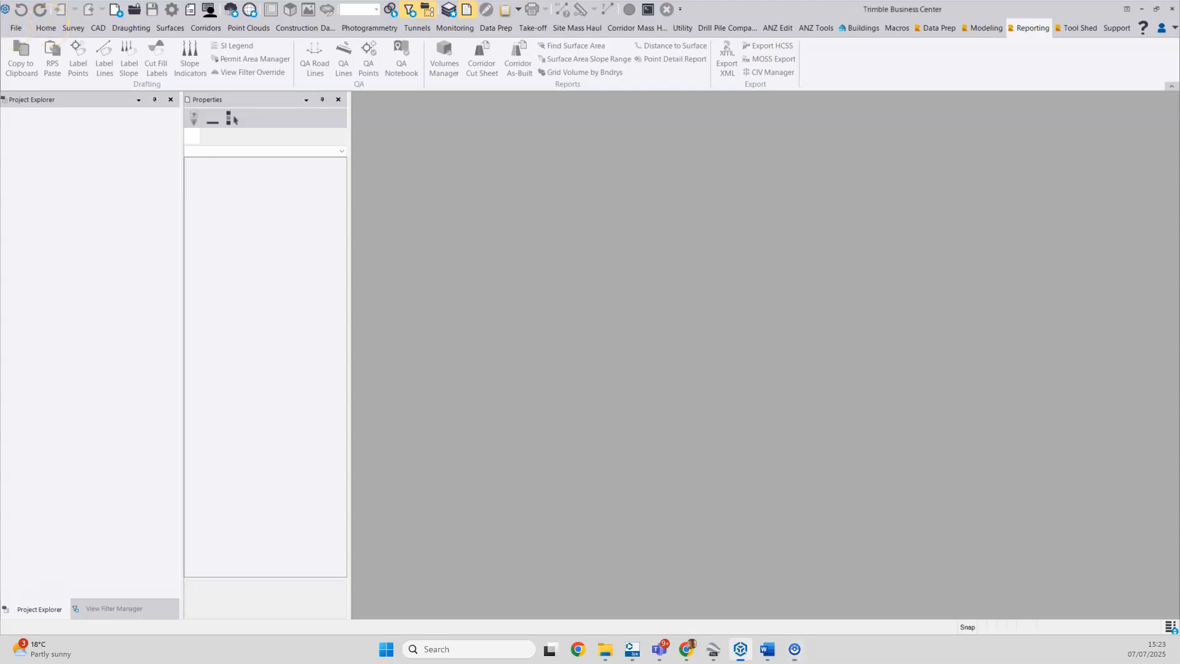
click(14, 29)
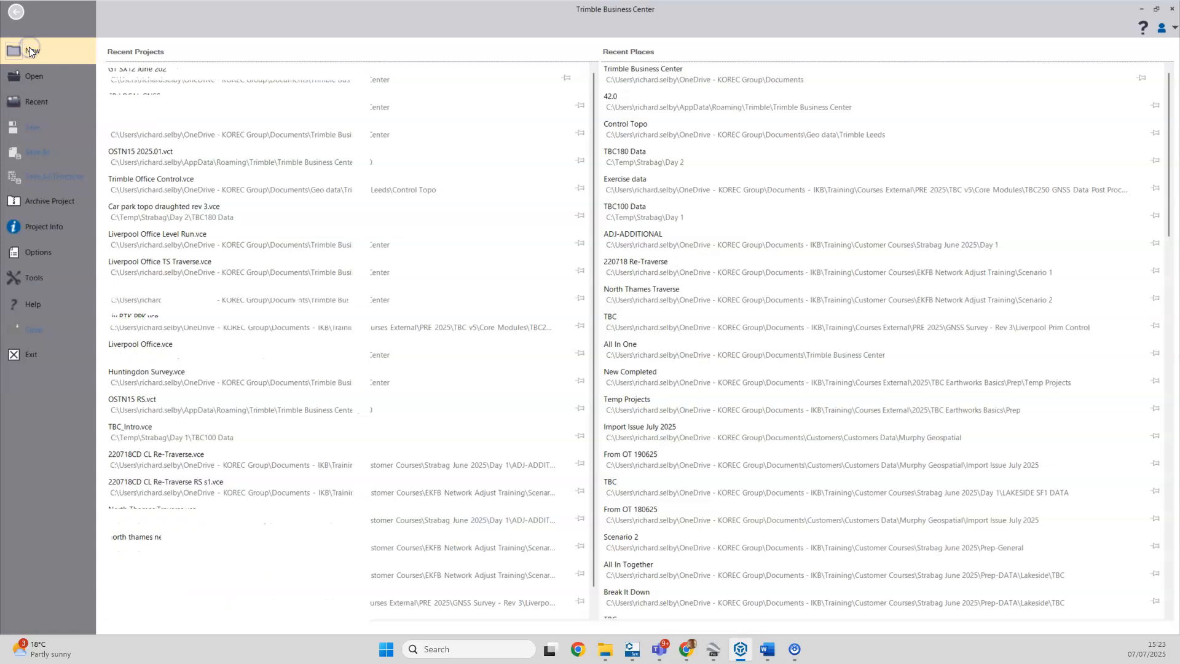
click(29, 49)
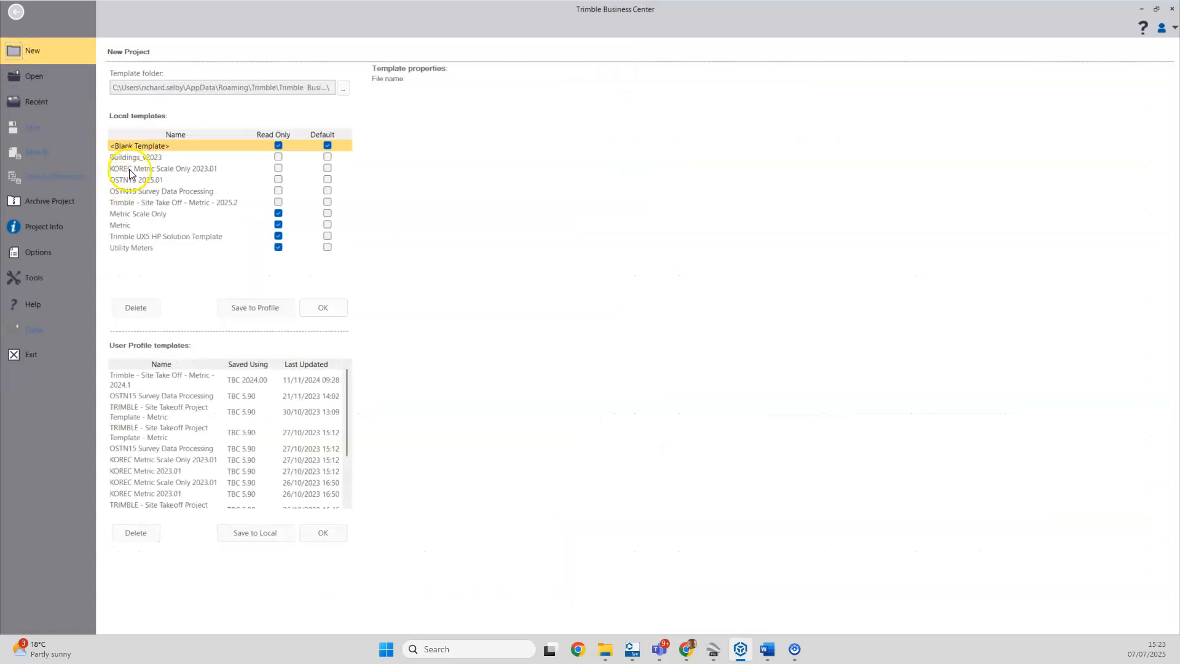
click(148, 221)
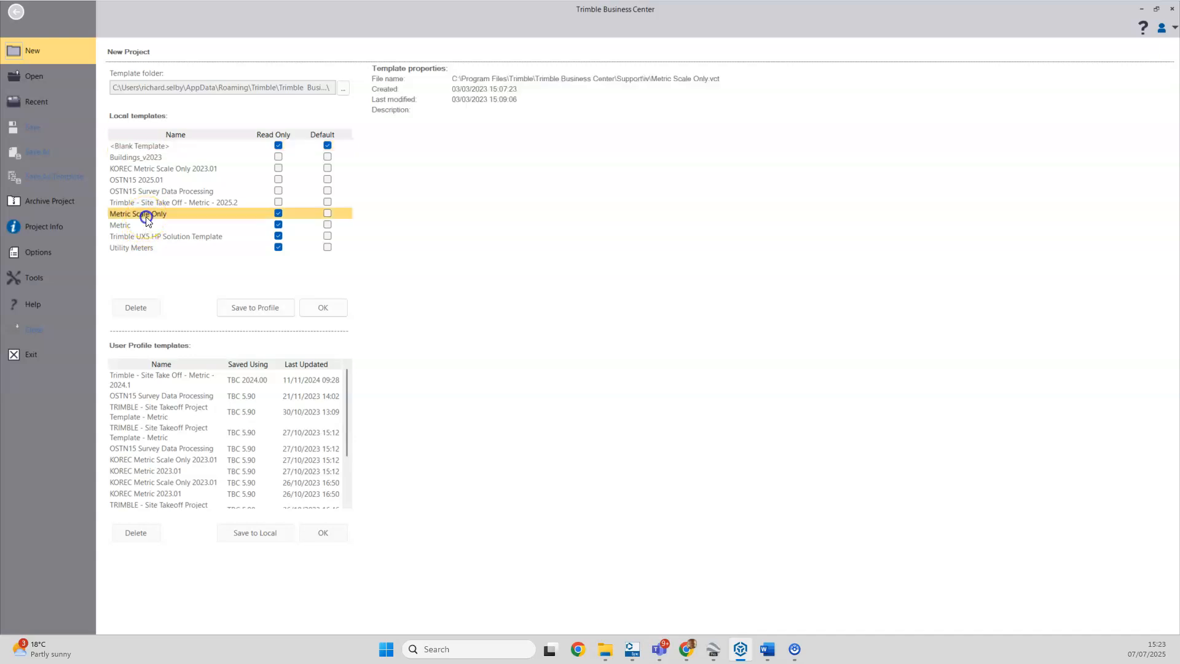
click(323, 308)
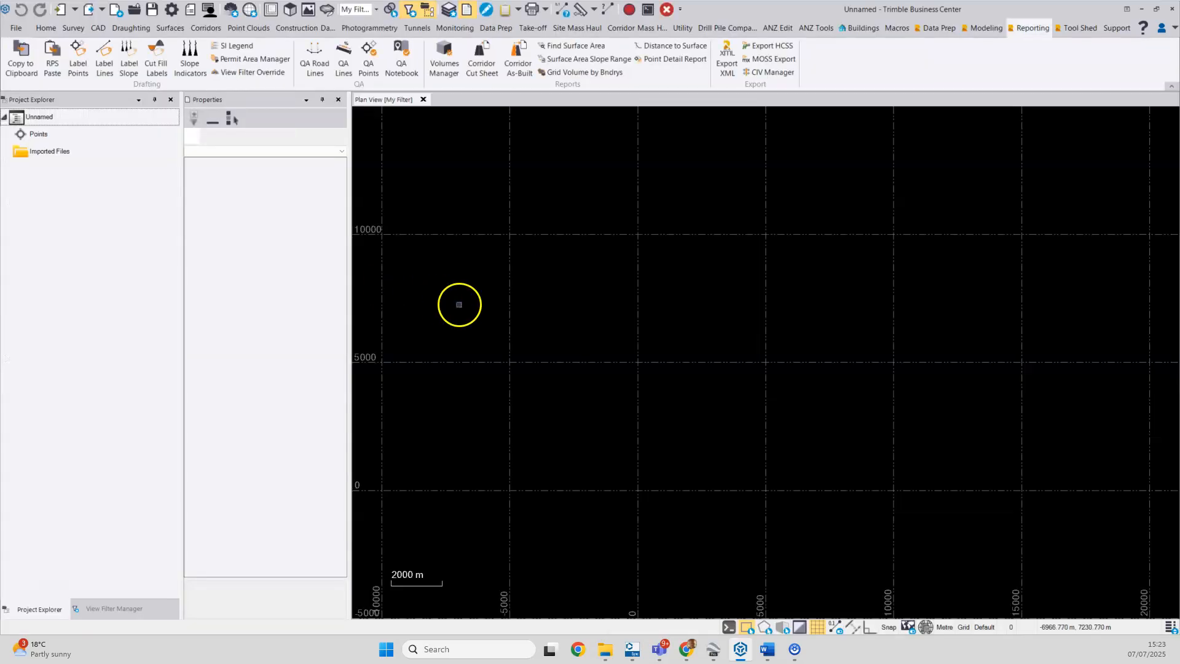
Import the Marina Loop Trav.job file into the project, accepting the scale-only projection with scale factor 1.0000000000
drag(1179, 224, 909, 284)
click(726, 382)
drag(728, 383, 850, 224)
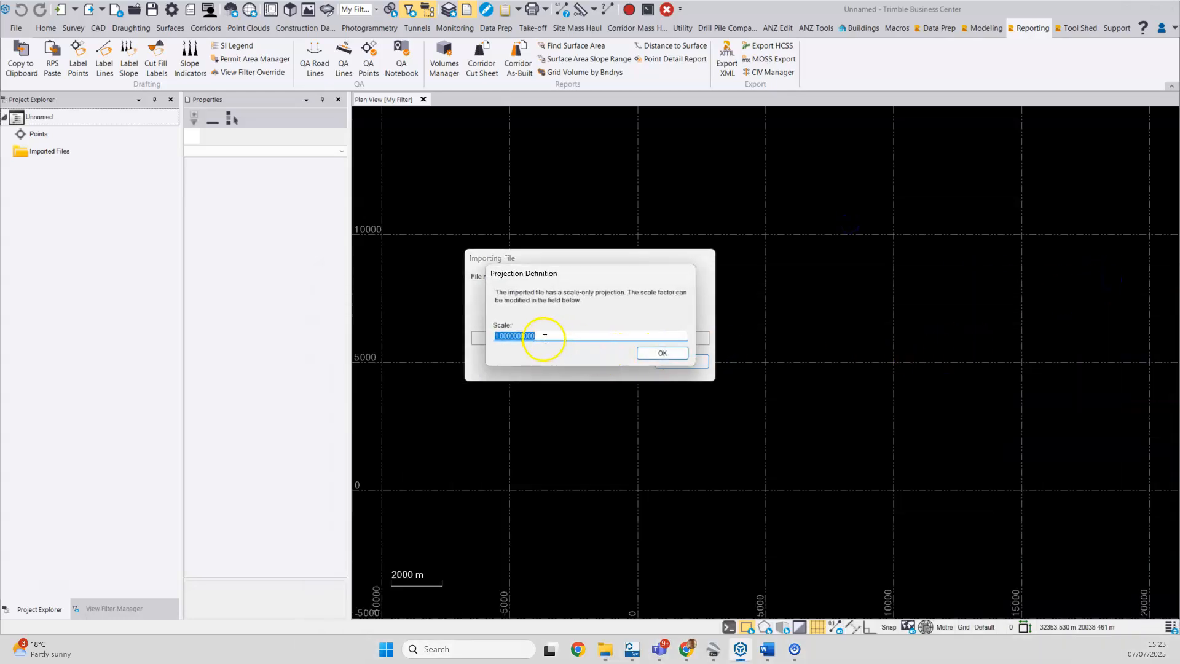
click(656, 353)
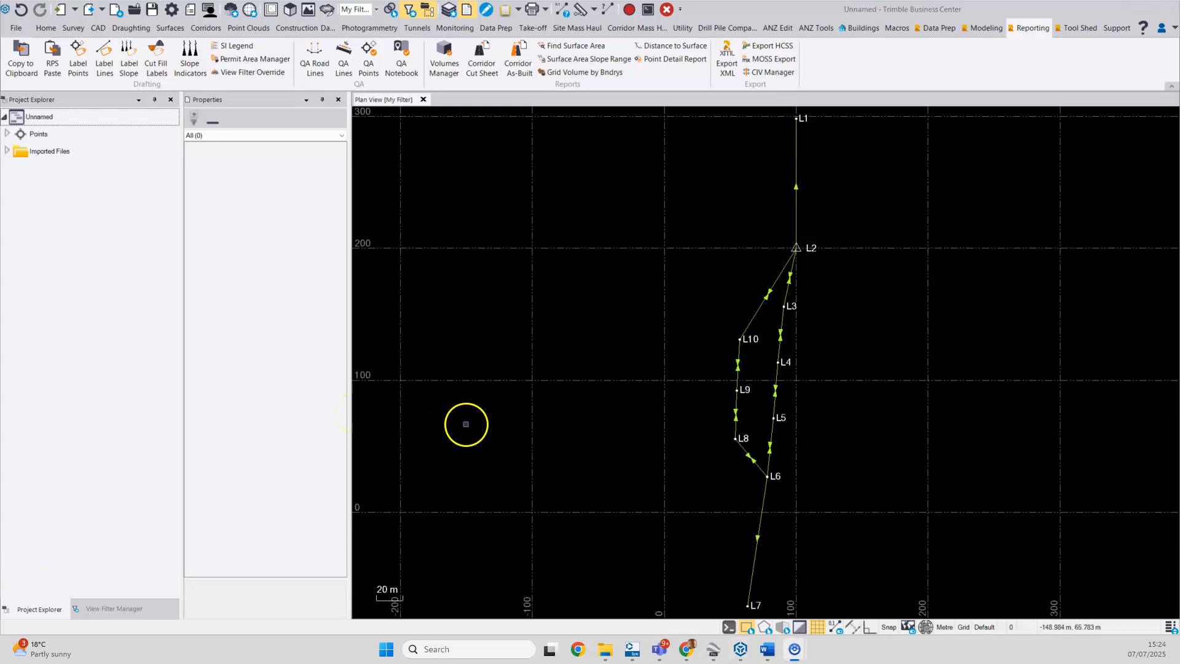
Review the horizontal and vertical survey point tolerances in the project's computation settings, moving the dialog clear of the traverse, and accept them
click(171, 14)
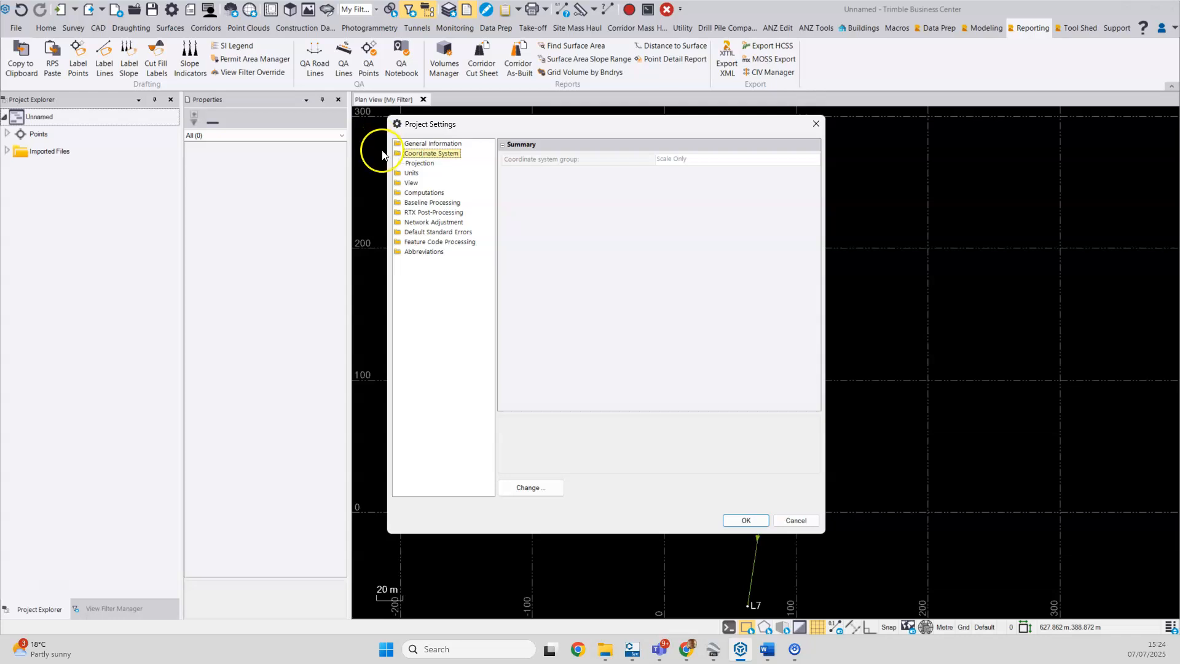
click(422, 193)
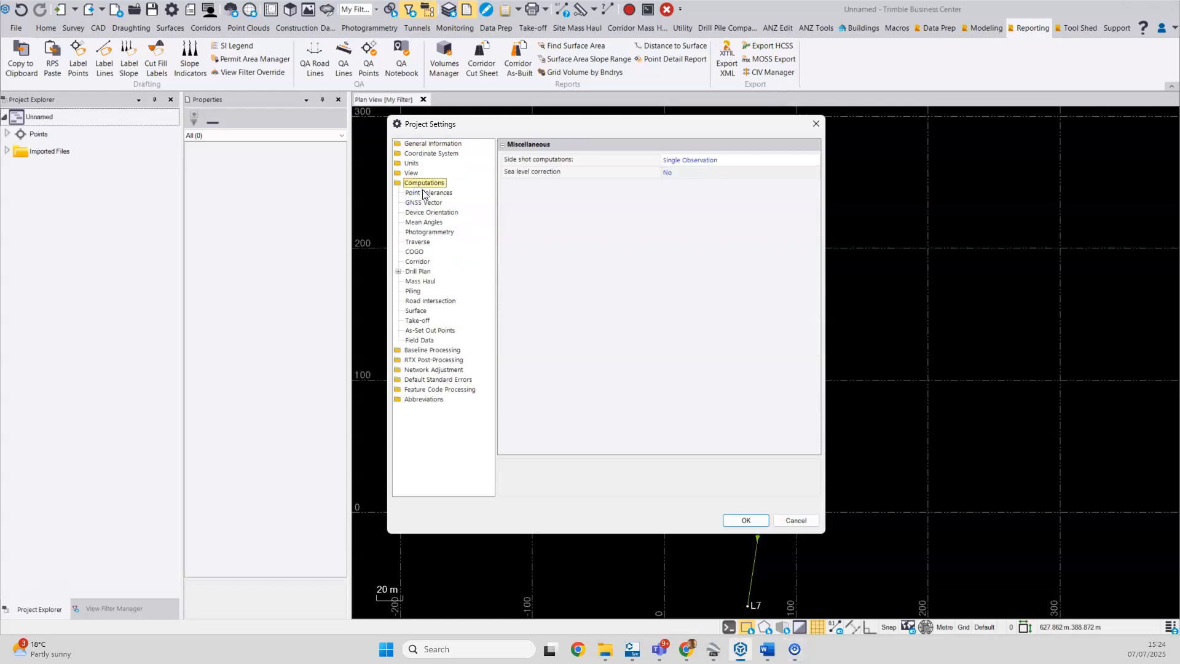
click(420, 193)
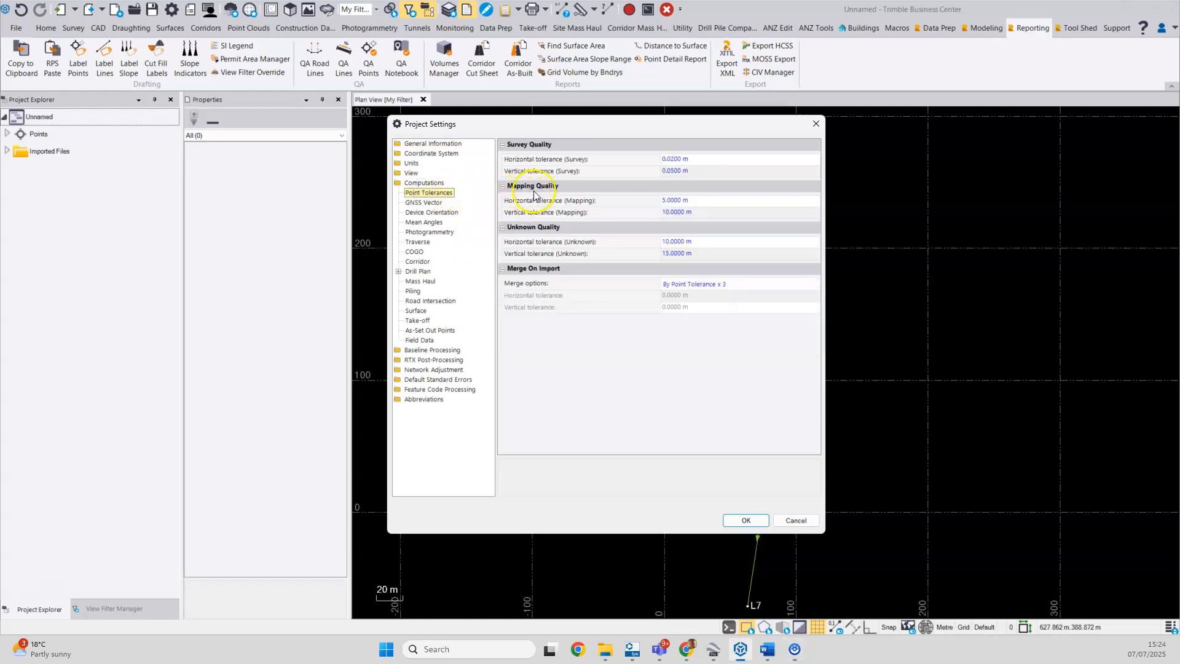
click(562, 163)
drag(693, 124, 547, 127)
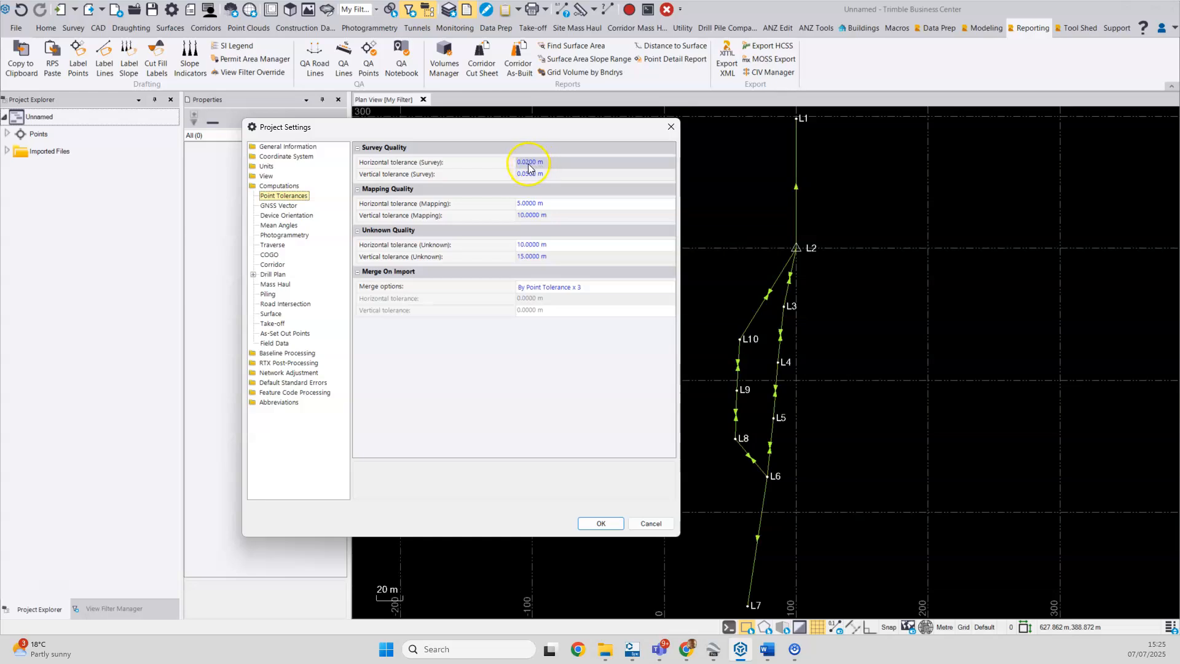
click(602, 524)
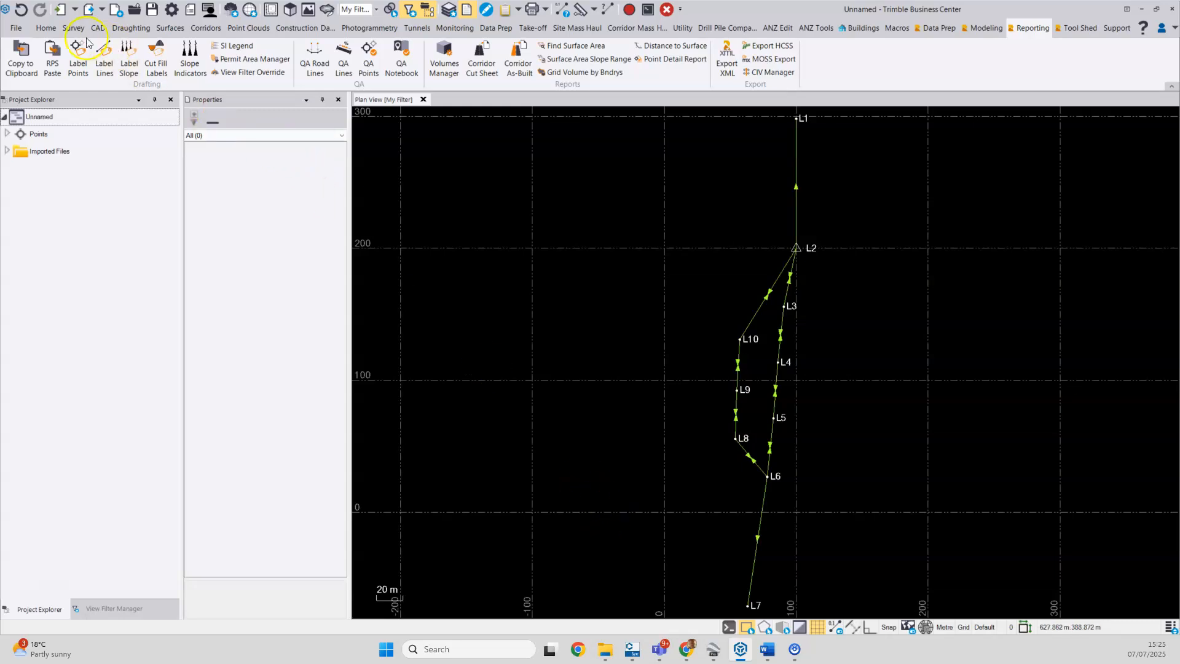
Open the optical observations spreadsheet and sort it by true target height in descending order
click(46, 28)
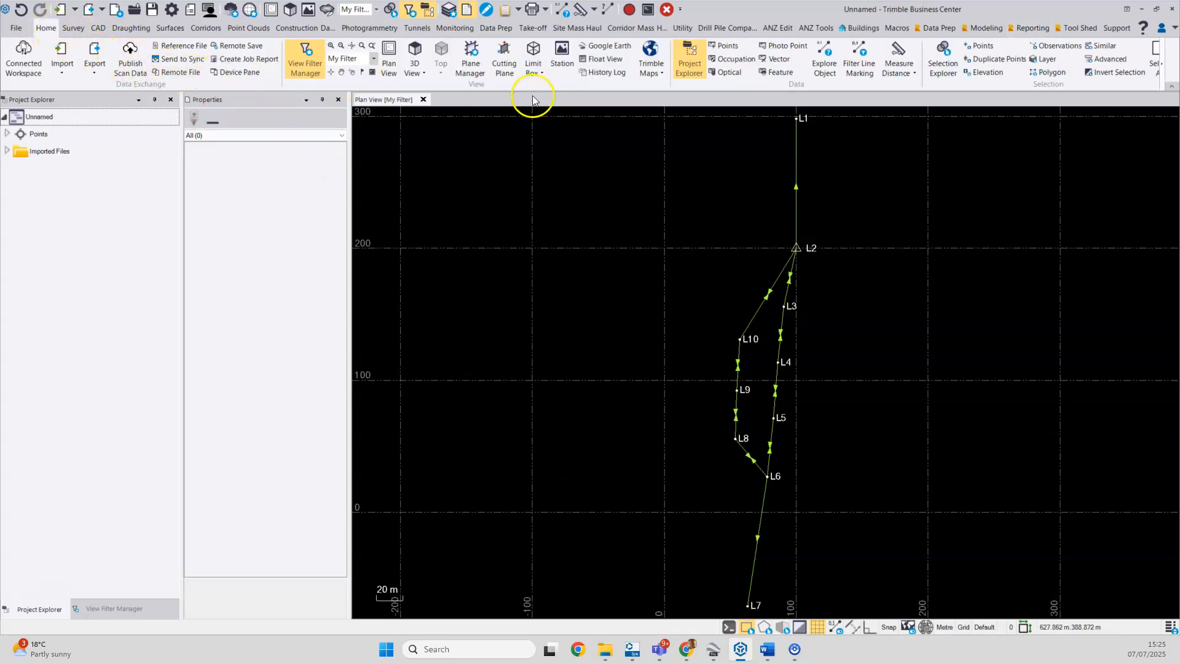
click(725, 72)
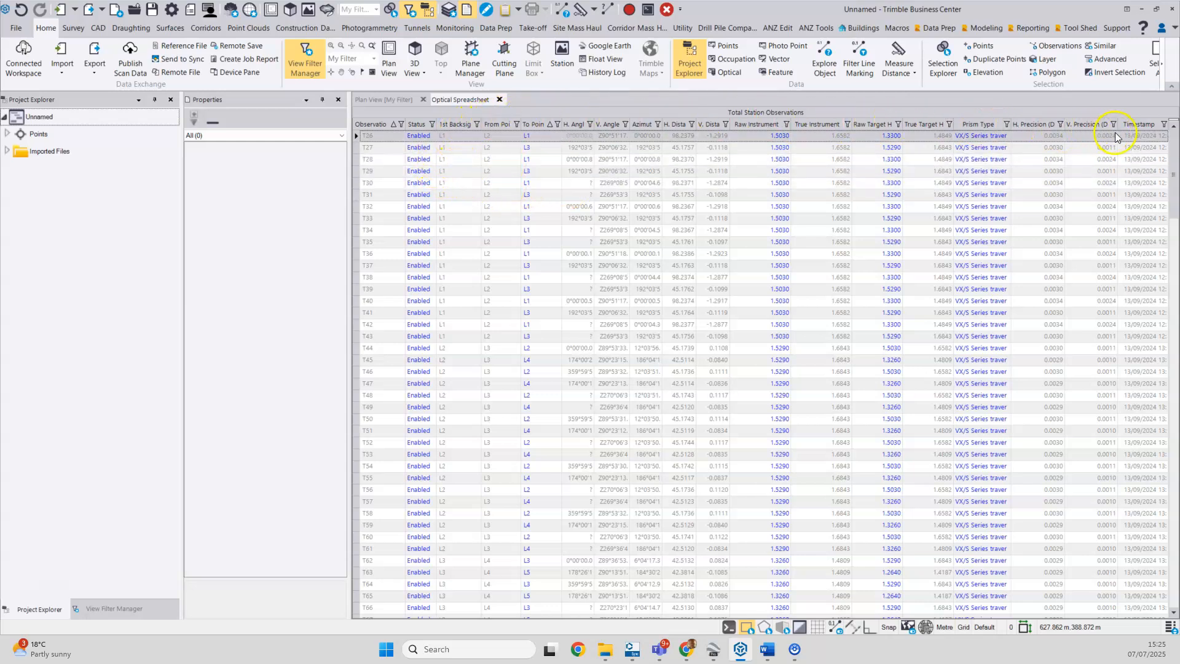
click(932, 125)
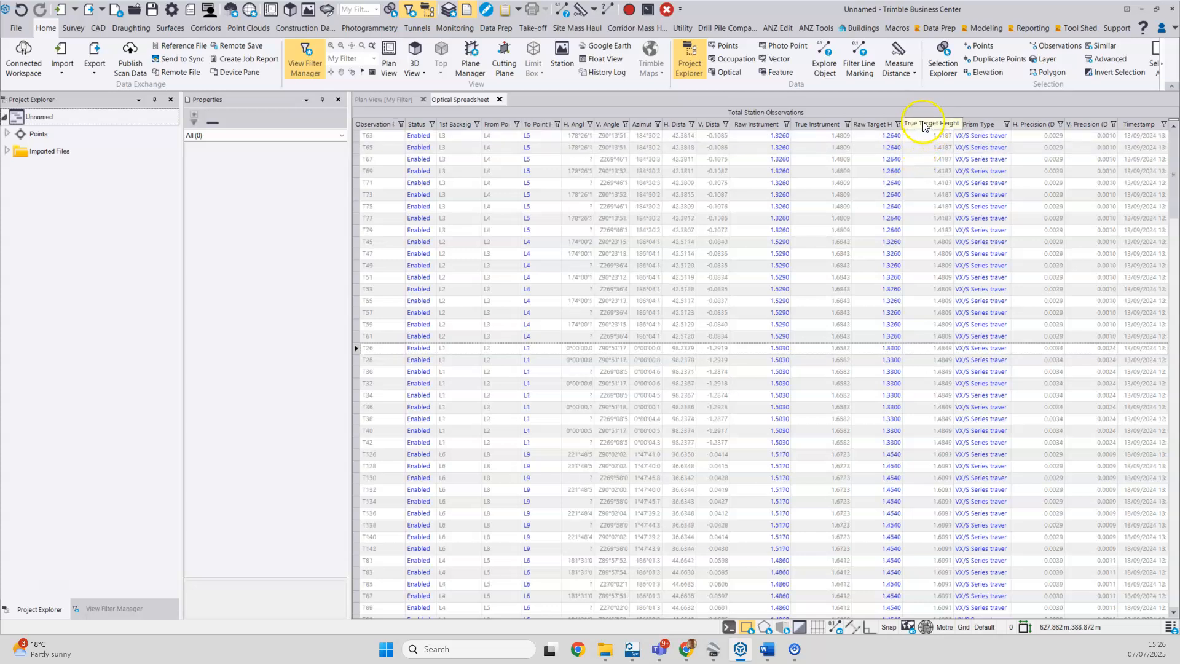
click(925, 124)
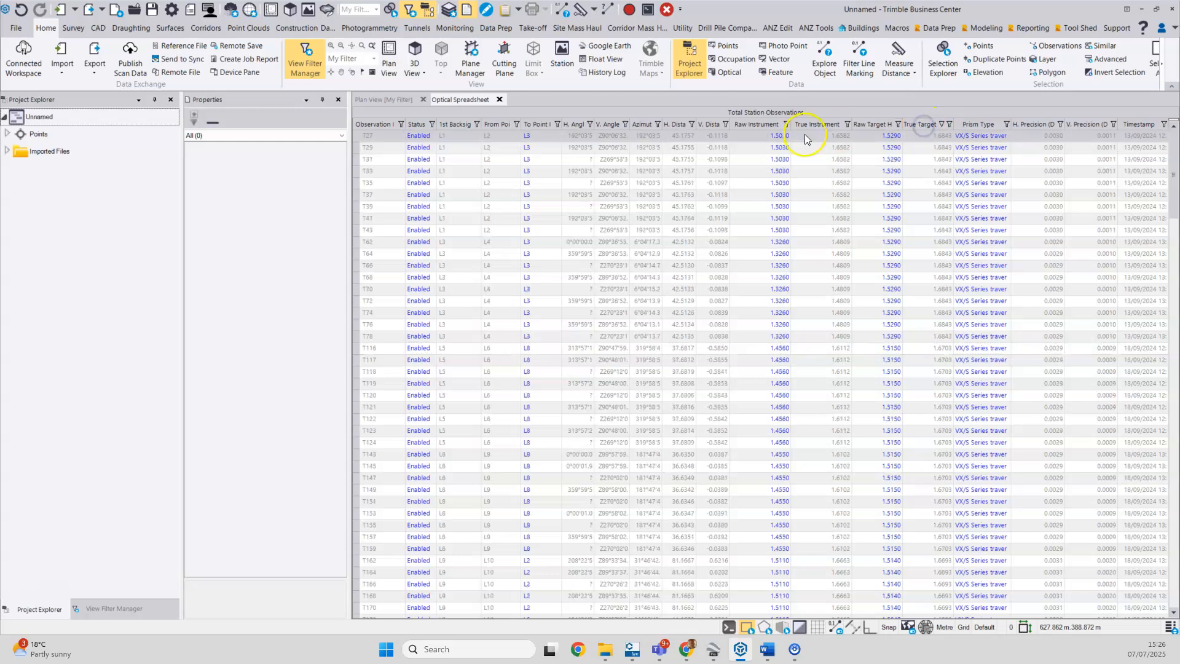
Sort the total station observations back into ascending order of observation ID
click(377, 124)
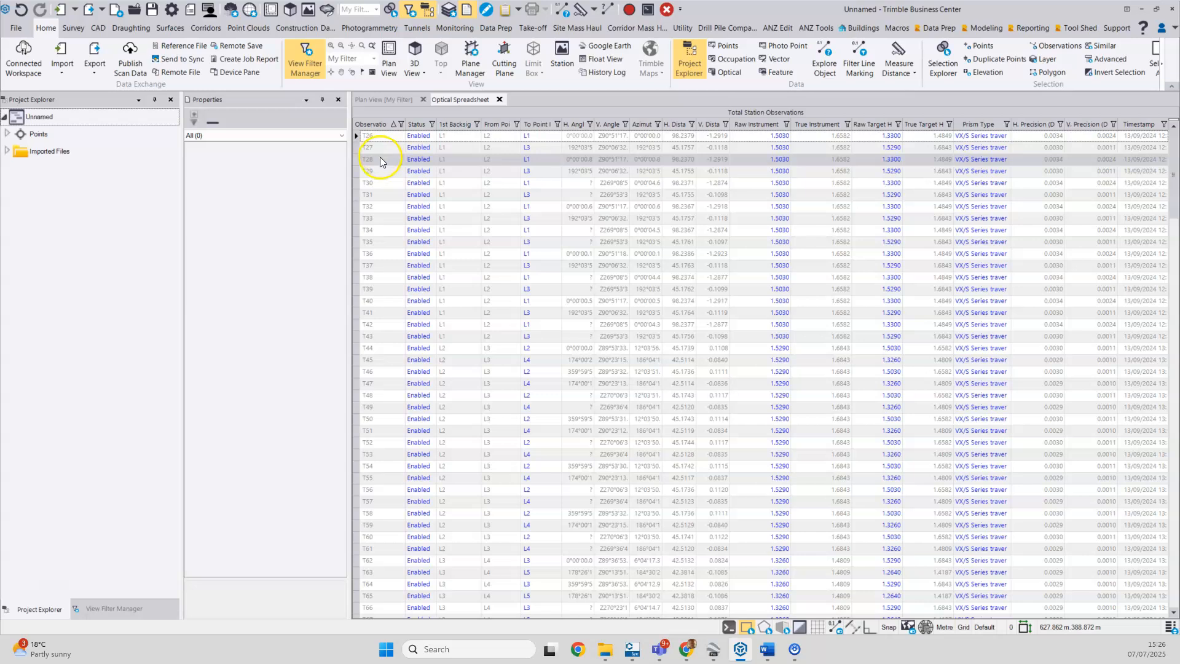
click(377, 125)
click(378, 125)
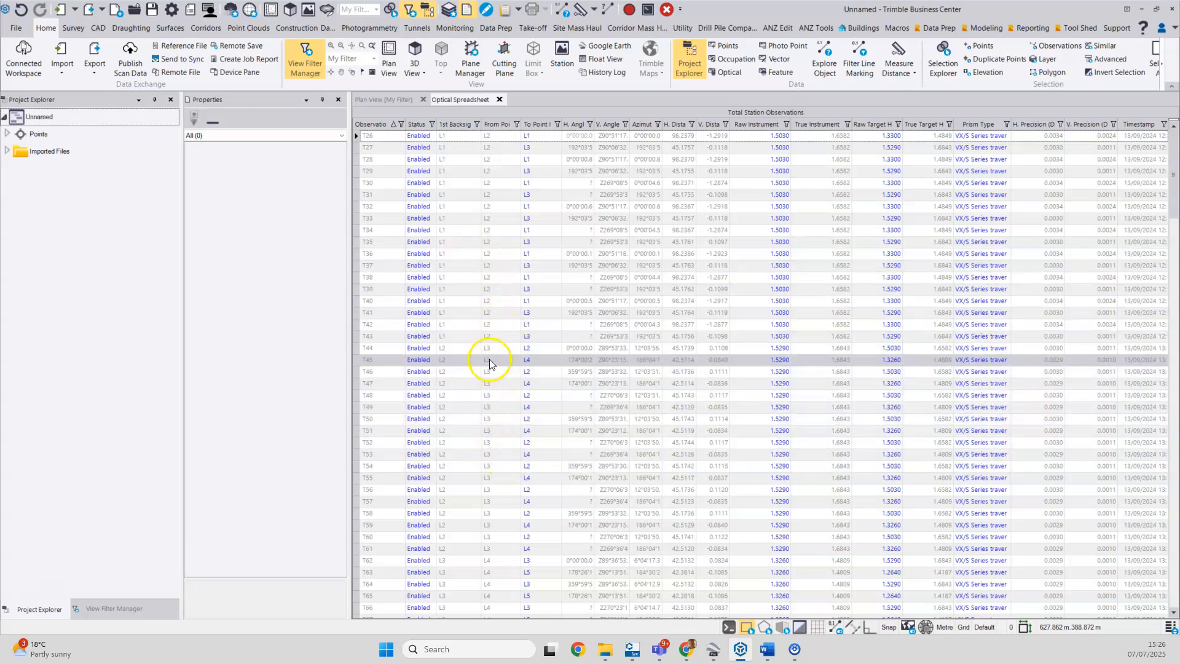
Apply a custom filter to the From Point ID column so only observations equal to L3 are listed
click(516, 126)
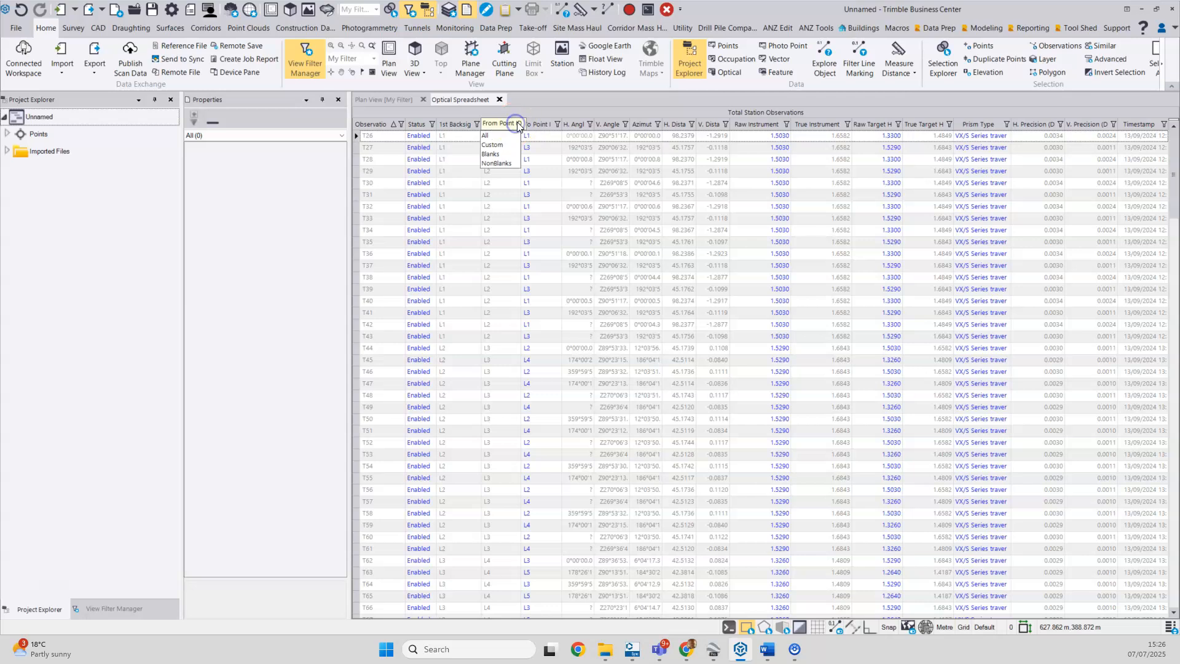
click(504, 148)
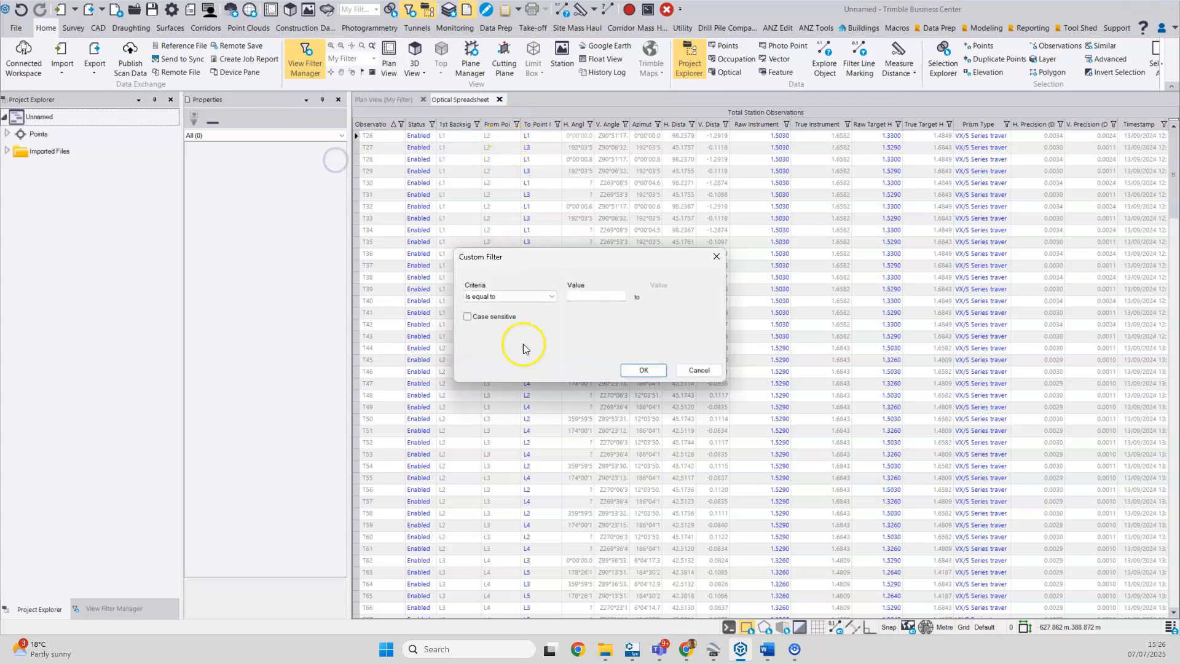
click(581, 298)
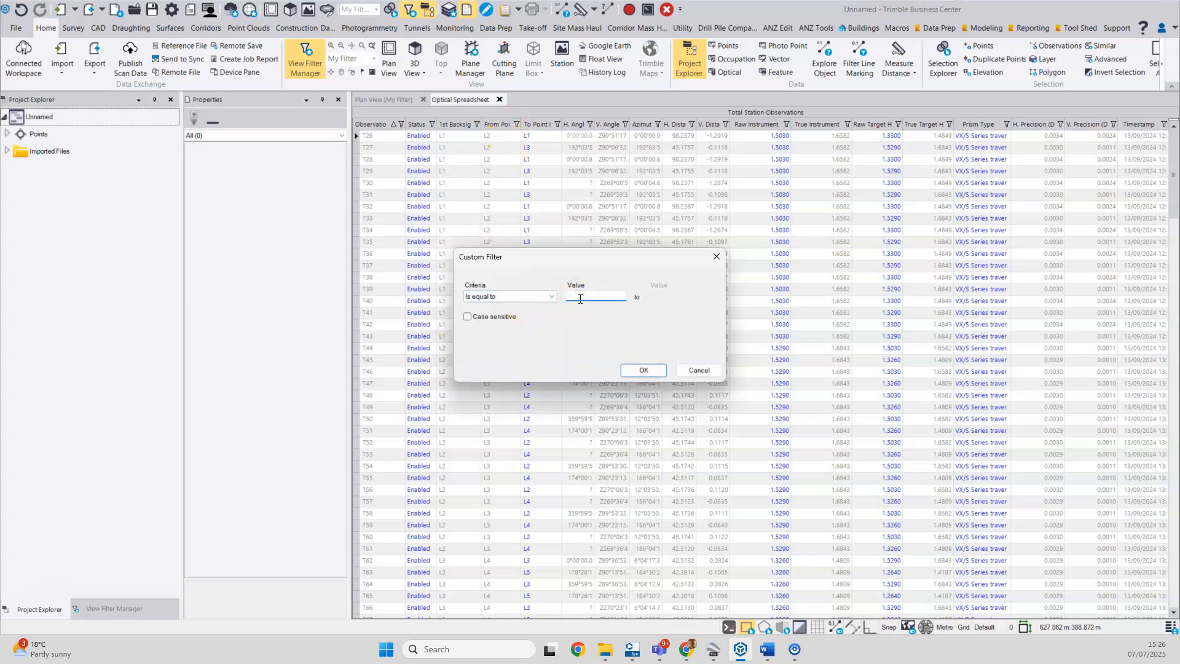
click(549, 297)
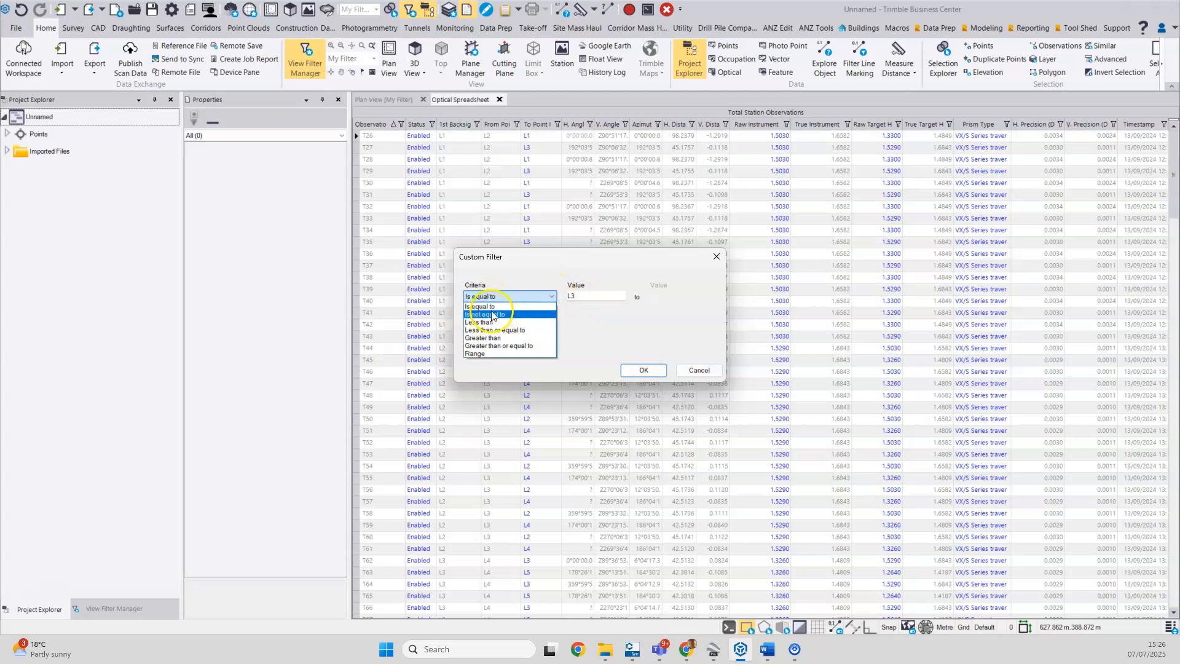
click(491, 315)
click(490, 299)
scroll(490, 301, up, 1)
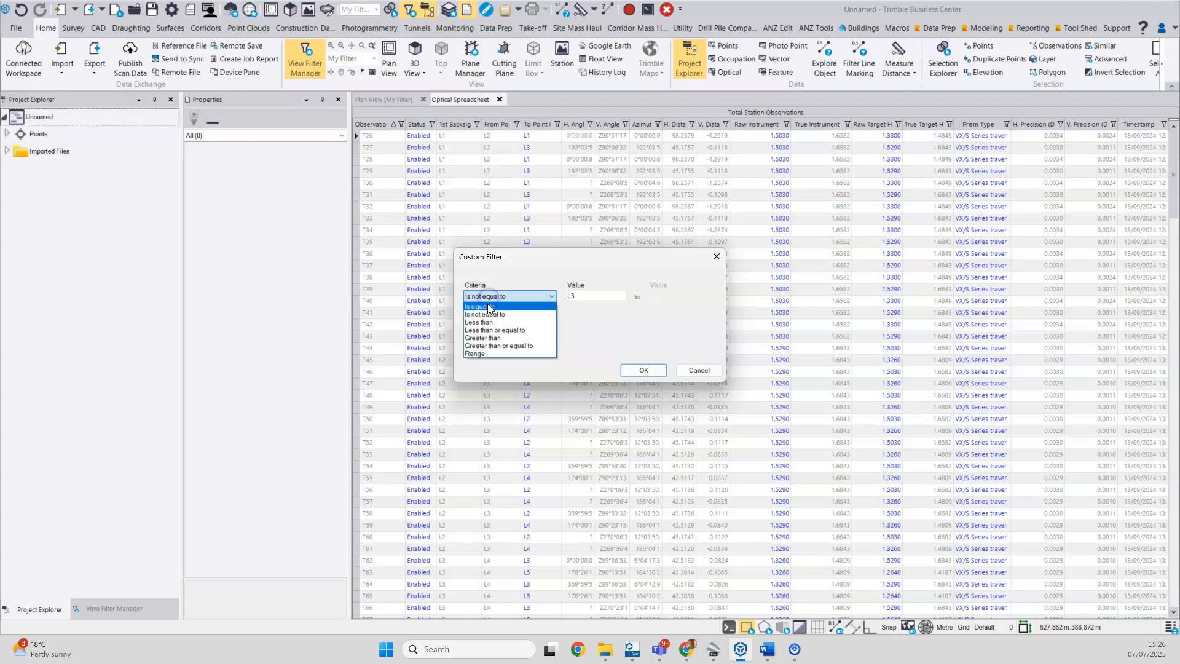
click(489, 306)
click(643, 370)
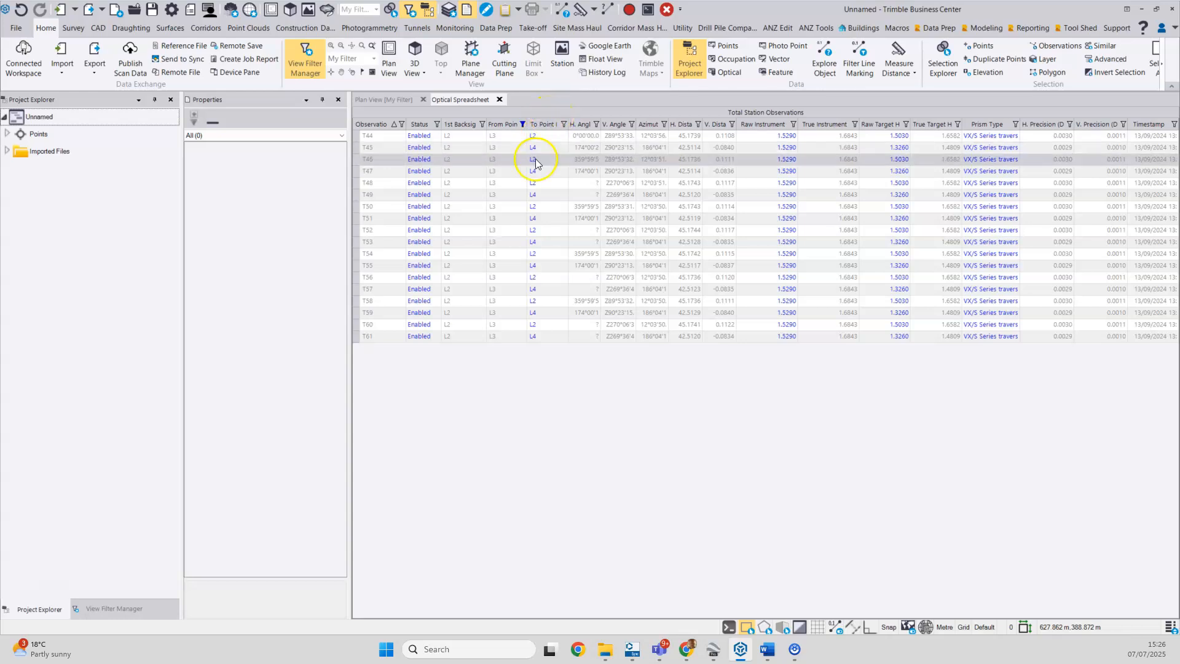
Clear the From Point ID filter to list all observations and return to the plan view of the whole traverse
click(523, 125)
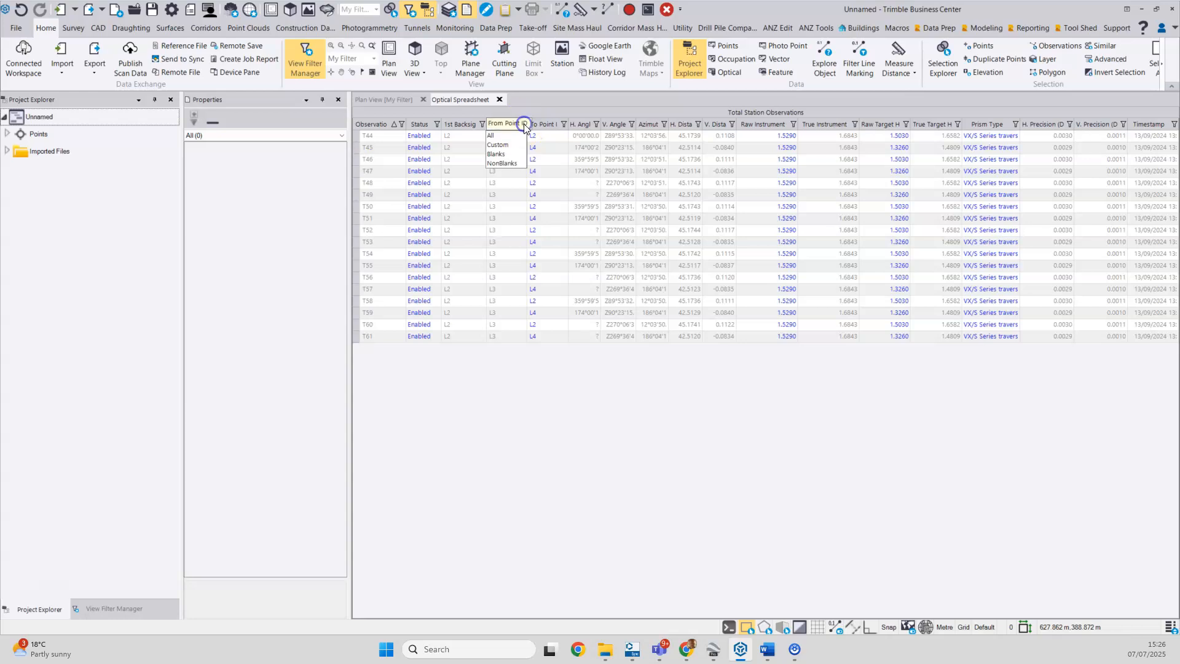
click(512, 137)
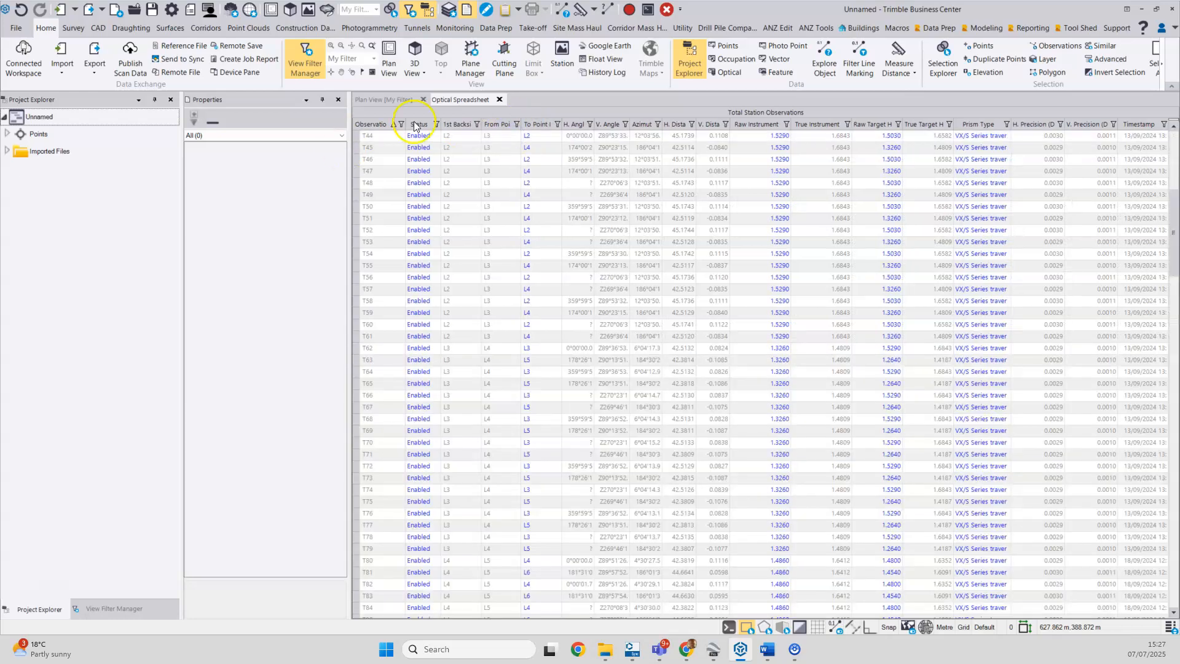
click(373, 100)
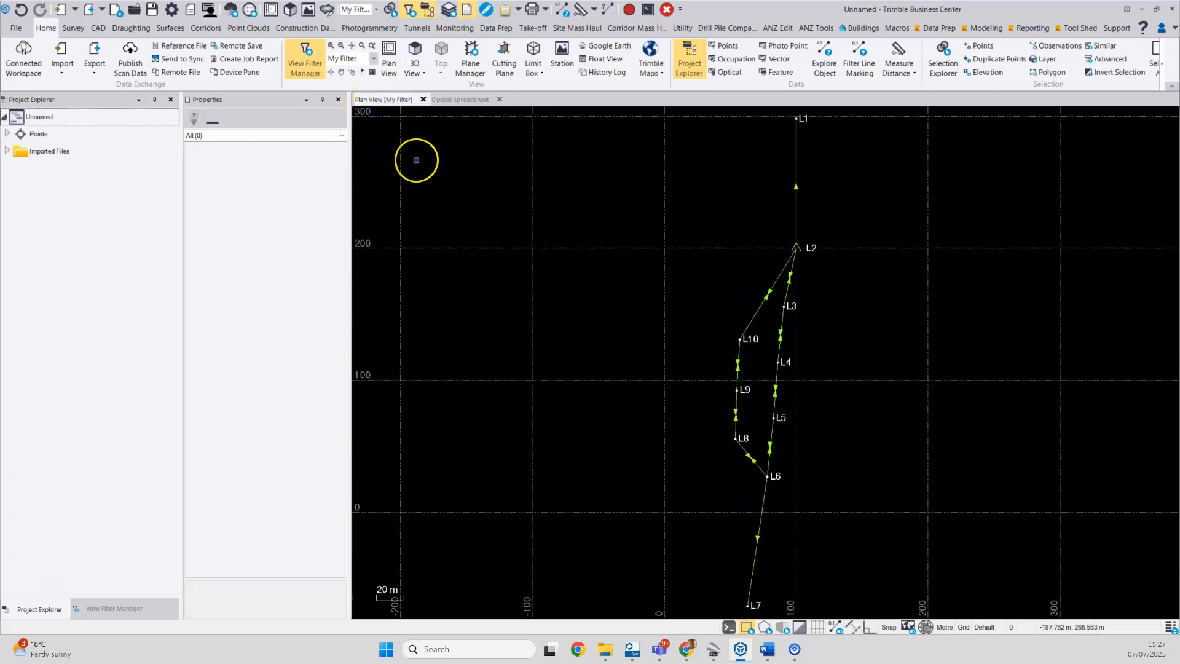
scroll(418, 160, down, 2)
drag(440, 164, 462, 203)
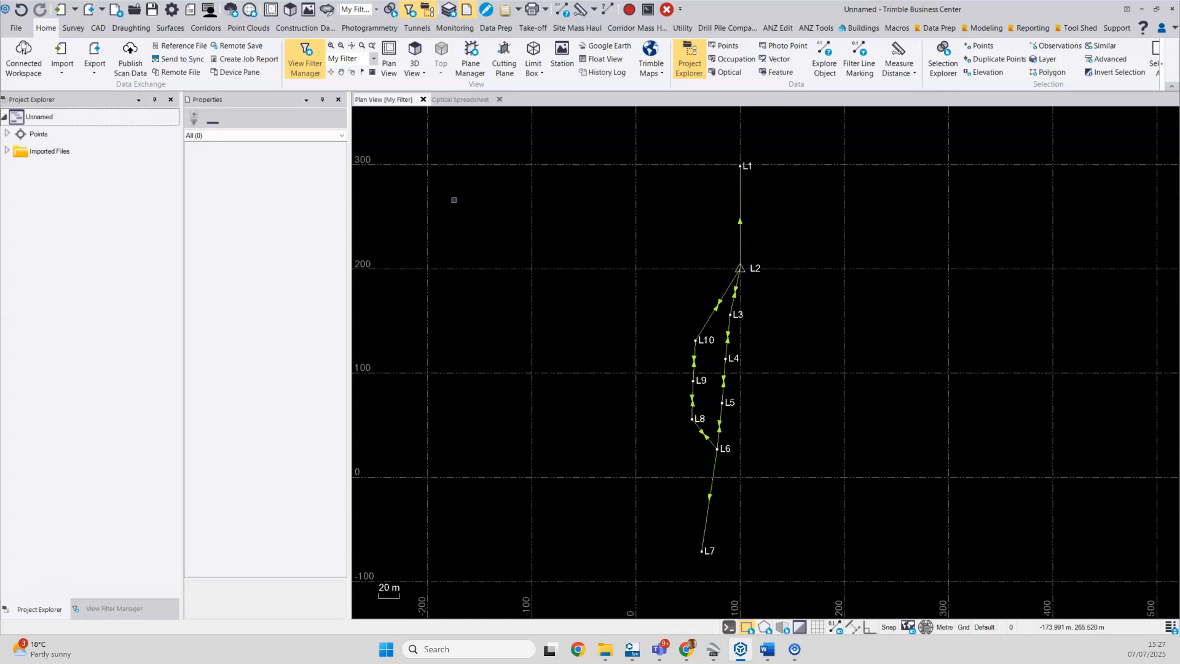
Expand the imported Marina Loop Trav job and inspect the properties of each station setup from L2 (S6) to L2 (S14)
click(8, 152)
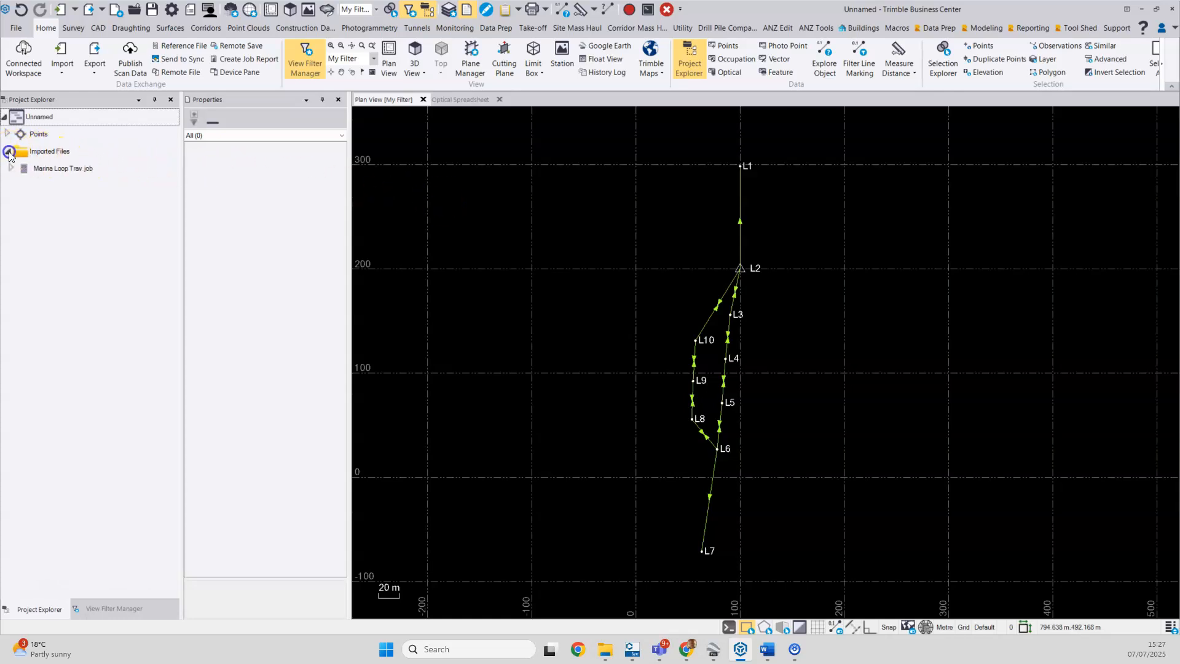
click(14, 169)
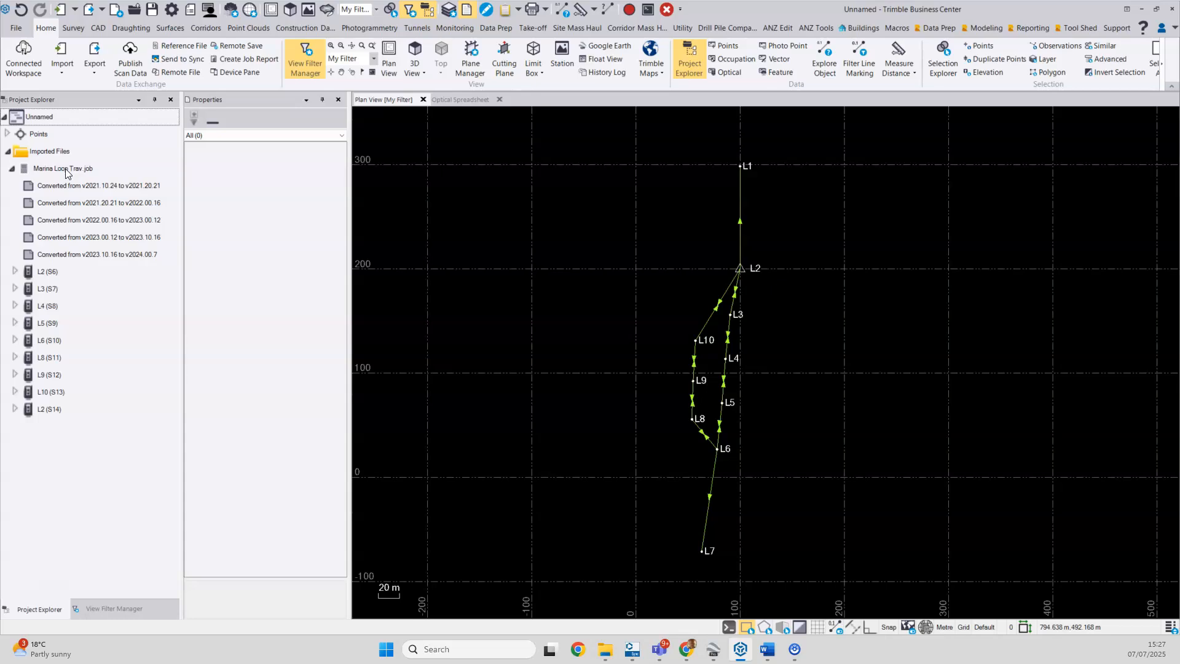
click(43, 272)
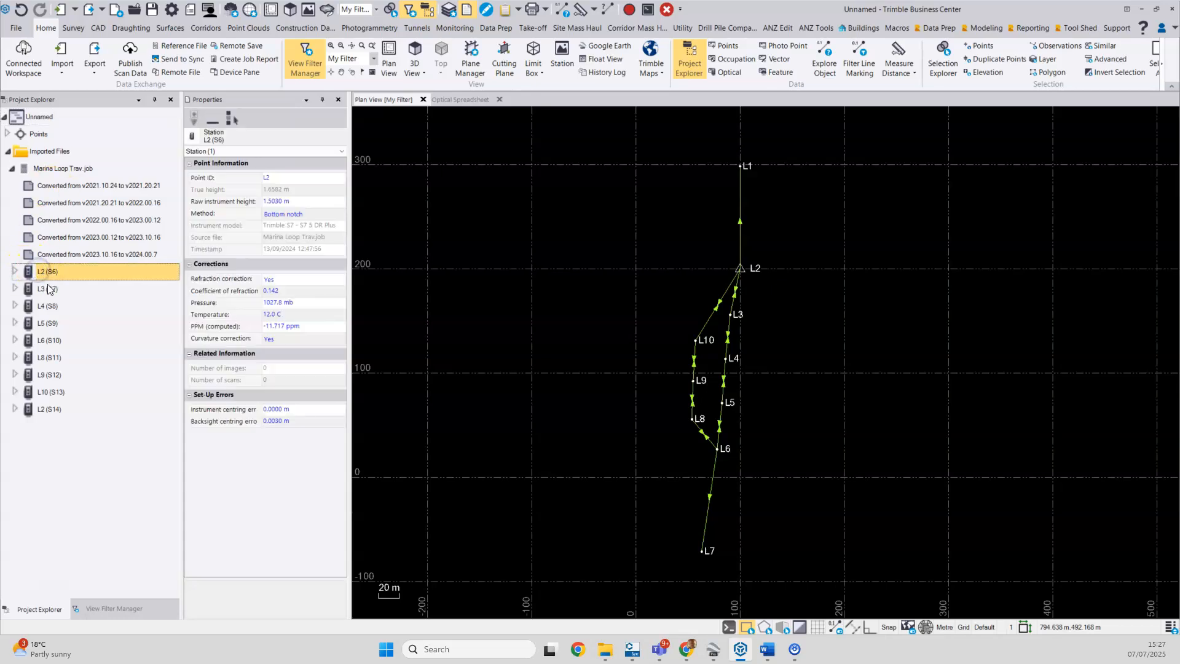
click(49, 289)
click(53, 307)
click(57, 324)
click(55, 340)
click(58, 358)
click(61, 375)
click(64, 391)
click(66, 409)
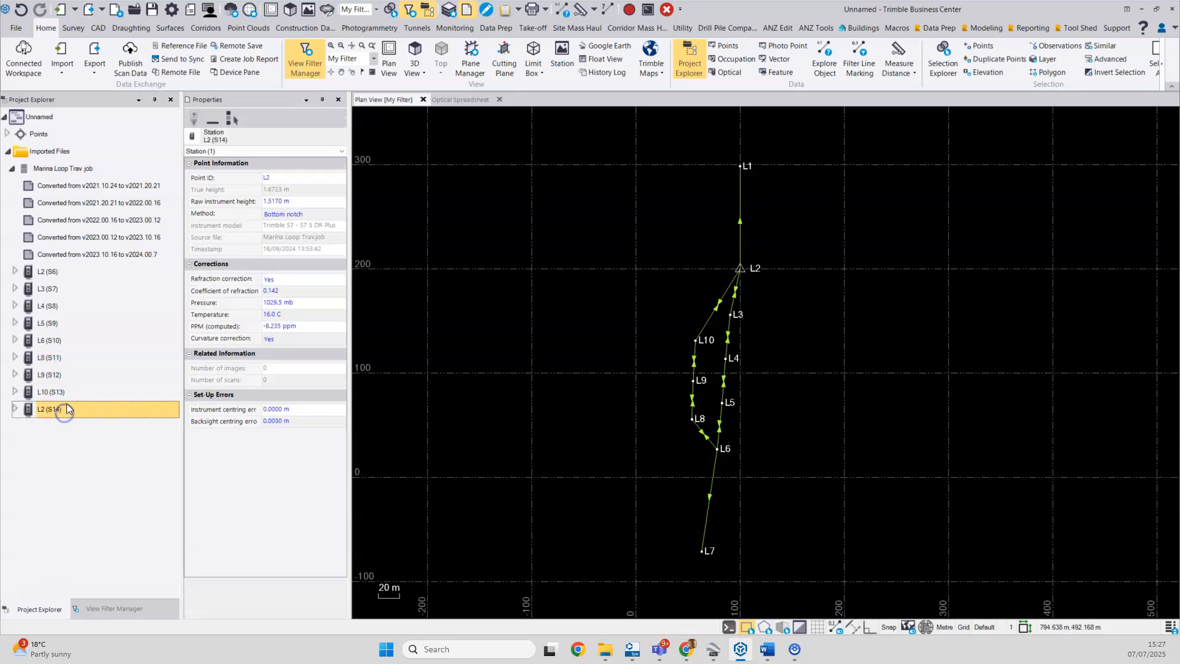
Expand the L2 (S6) setup's single backsight and examine the L2 coordinates and the L2-L1 azimuth
click(16, 272)
click(19, 289)
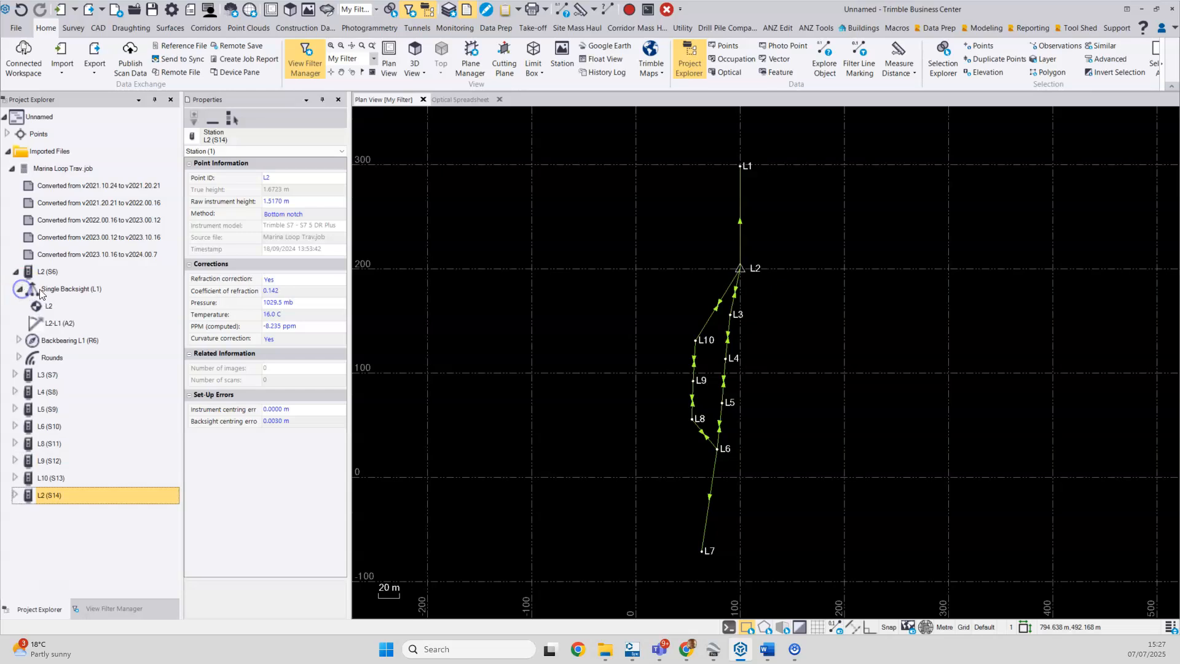
click(44, 307)
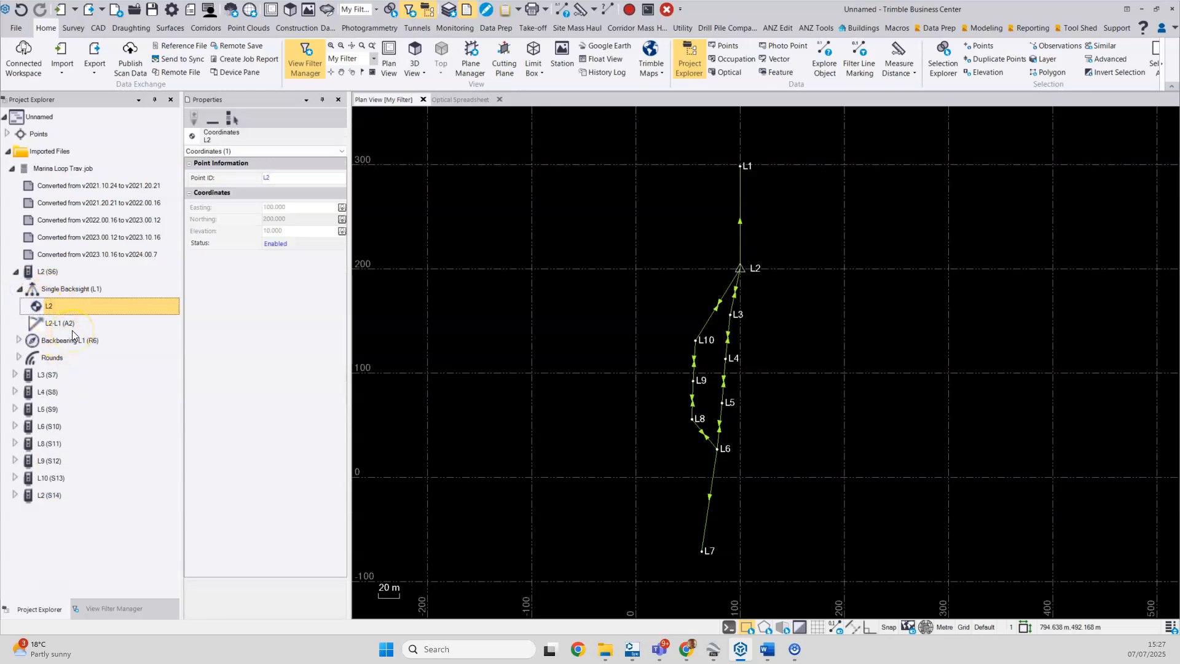
click(59, 325)
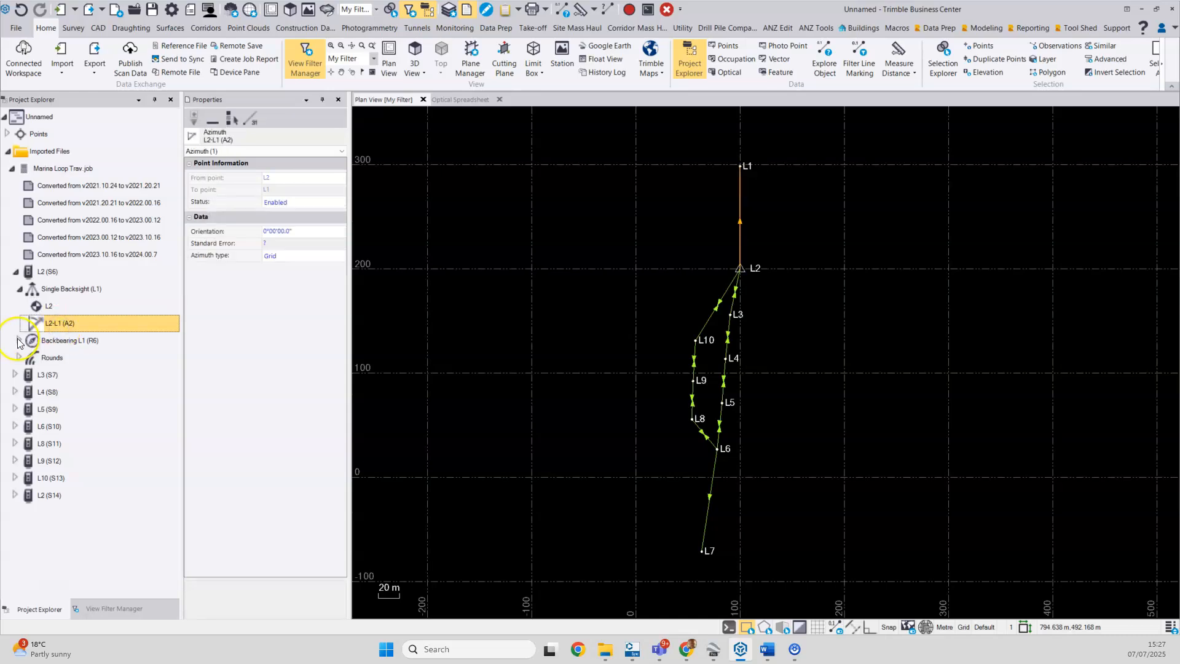
Inspect the backbearing observation L2-L1 (T26) and the Set 1 round observations T28 to T31 under the L2 (S6) setup
click(19, 341)
click(44, 359)
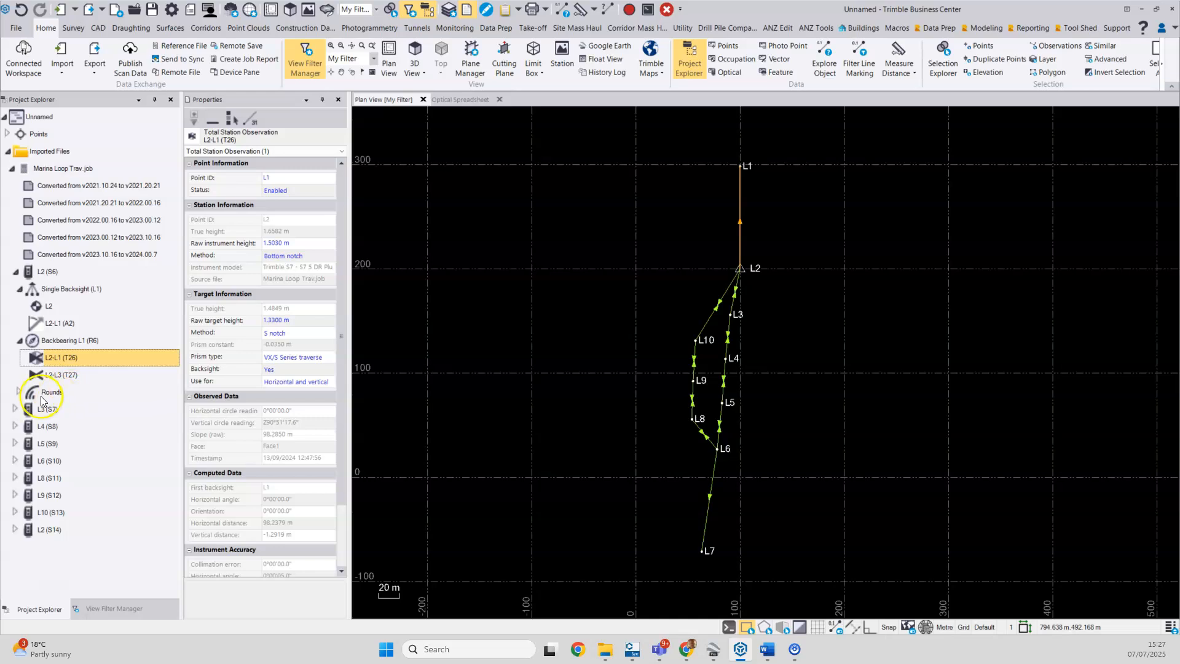
click(19, 391)
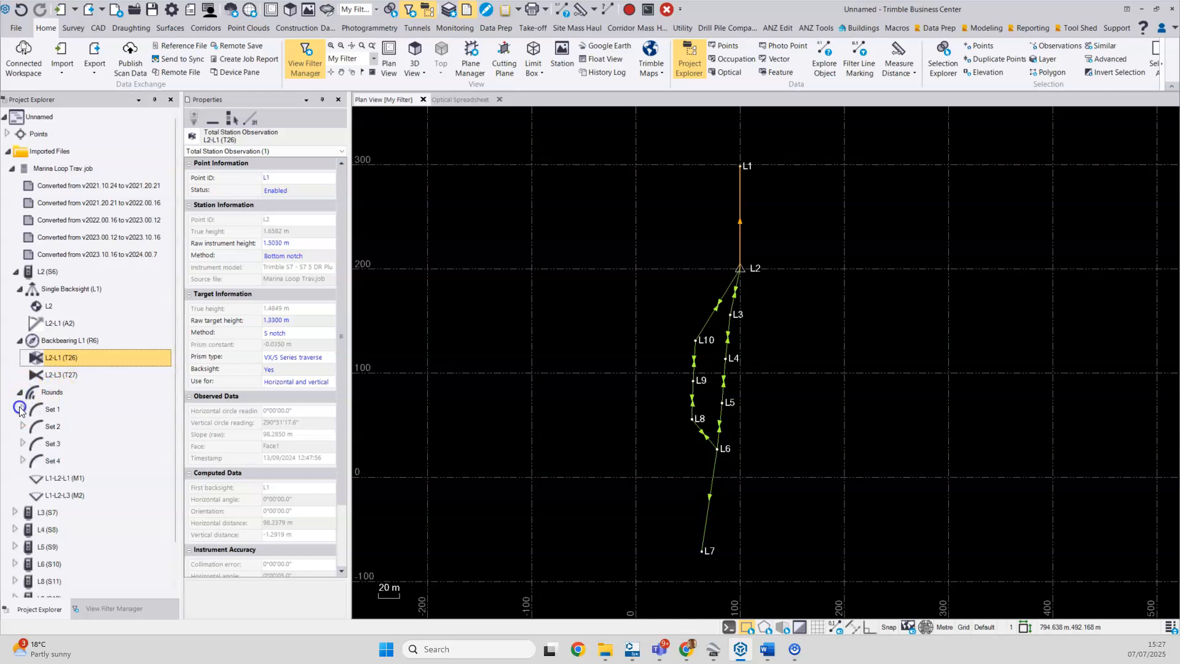
click(23, 409)
scroll(96, 441, down, 1)
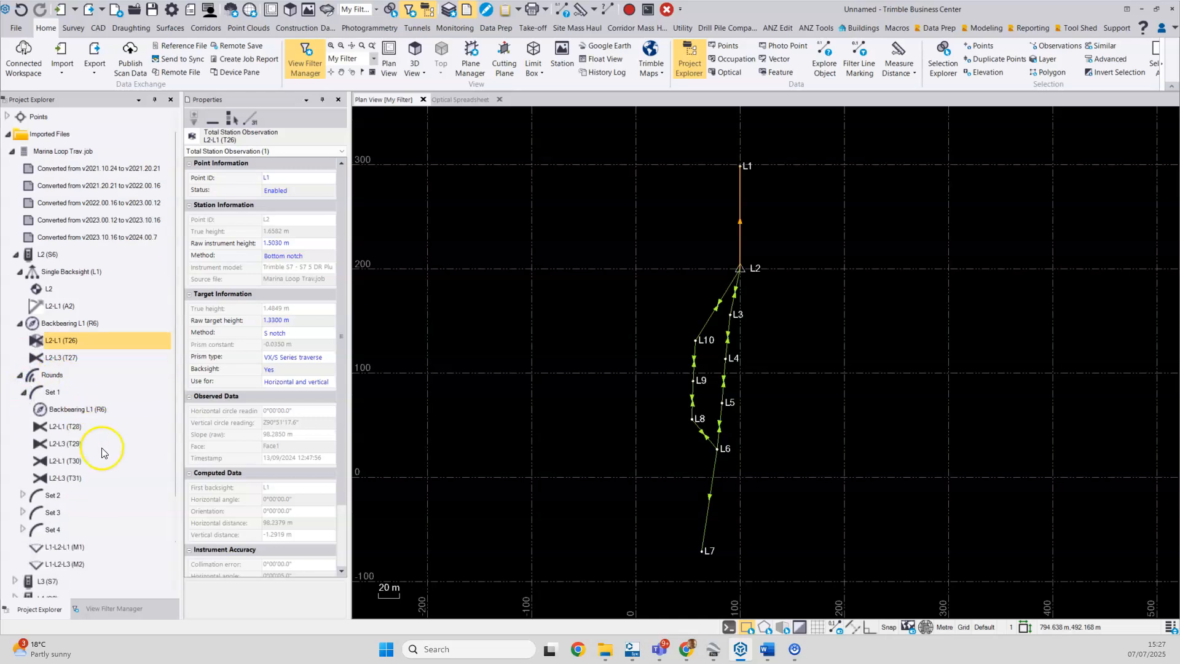
click(71, 413)
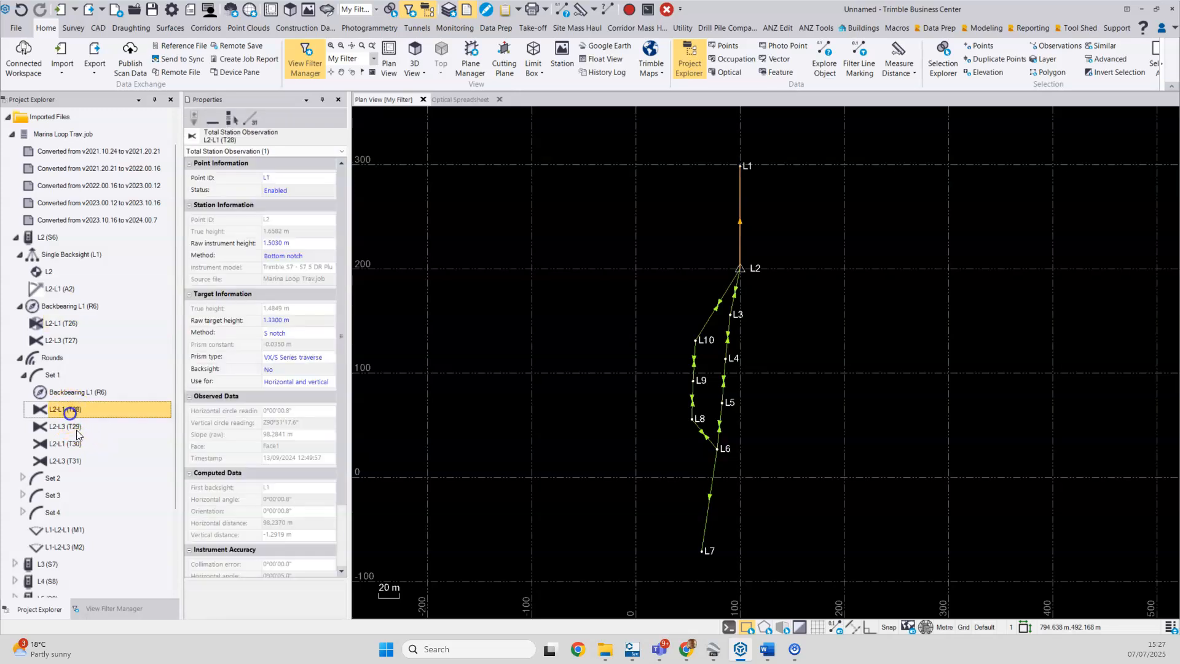
click(81, 429)
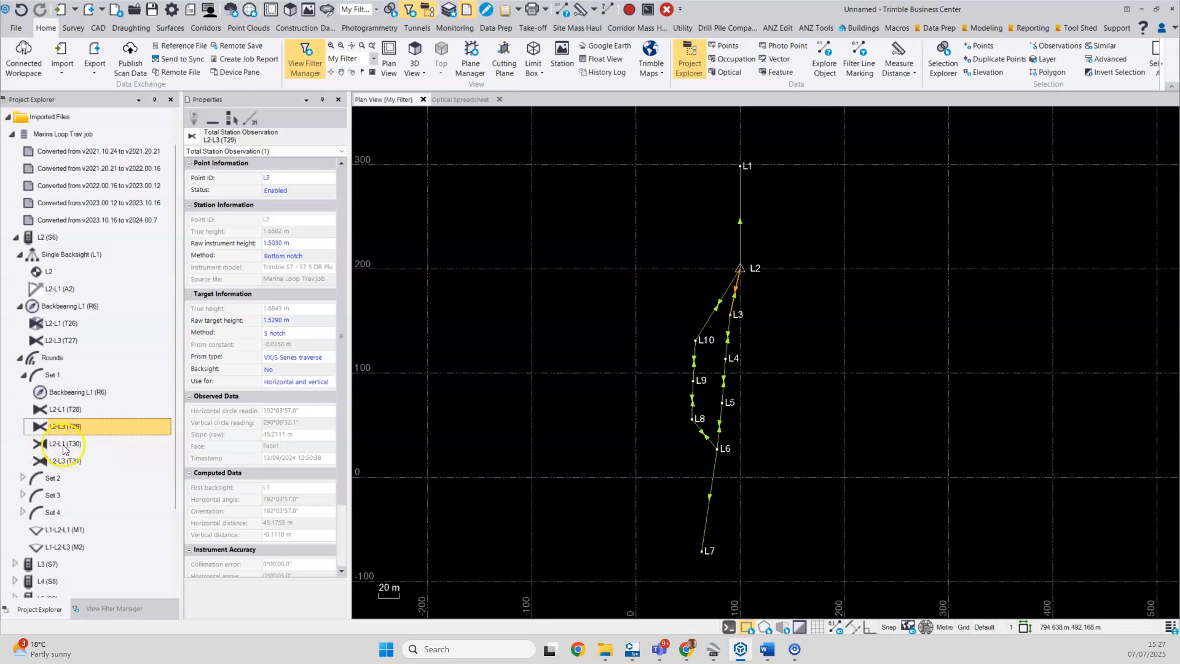
click(76, 444)
click(80, 460)
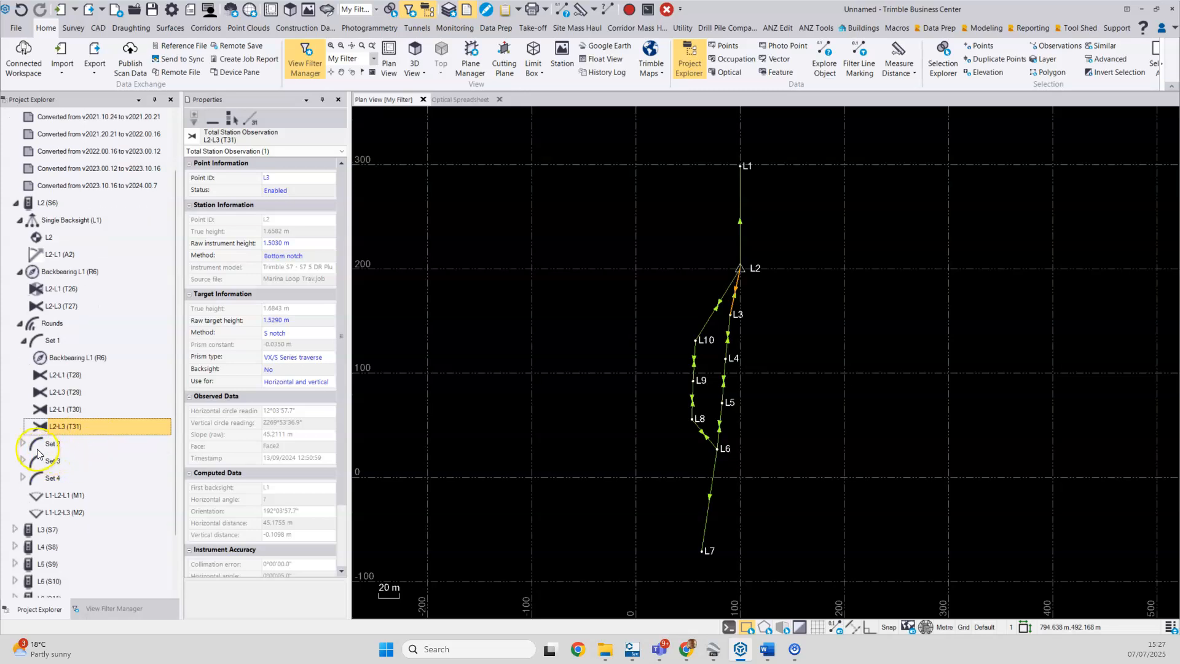
Expand Set 2, Set 3 and Set 4 of the L2 (S6) rounds and review their L2-L1 and L2-L3 observations
click(23, 477)
scroll(46, 456, down, 2)
click(21, 443)
scroll(71, 455, down, 1)
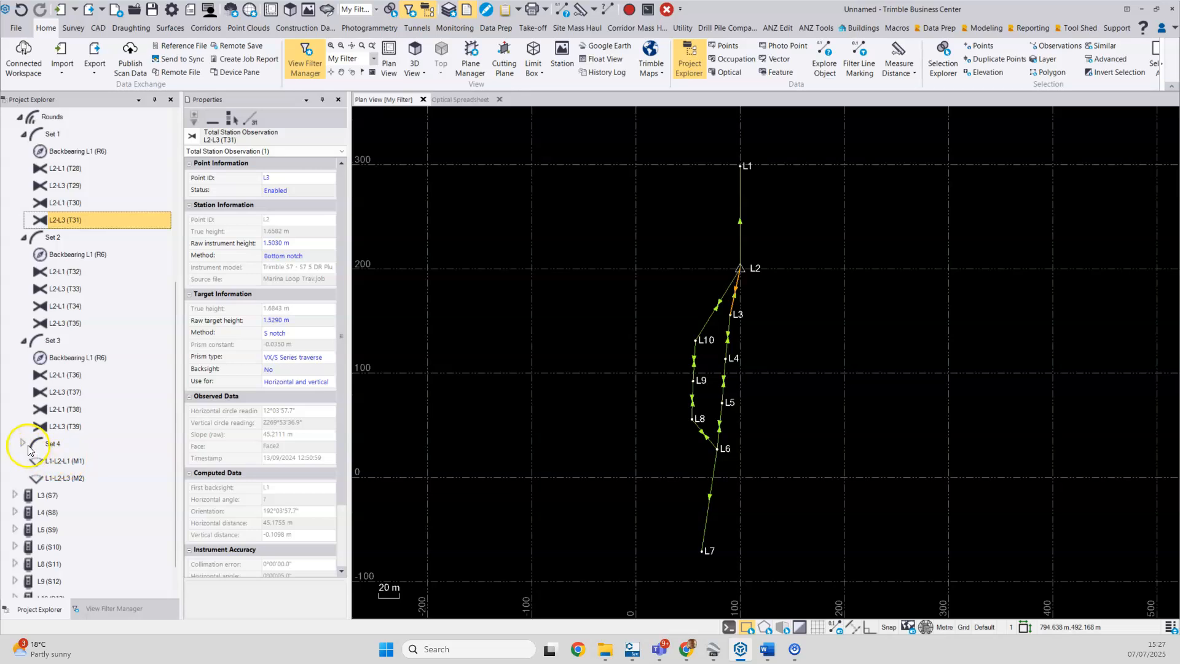
click(23, 444)
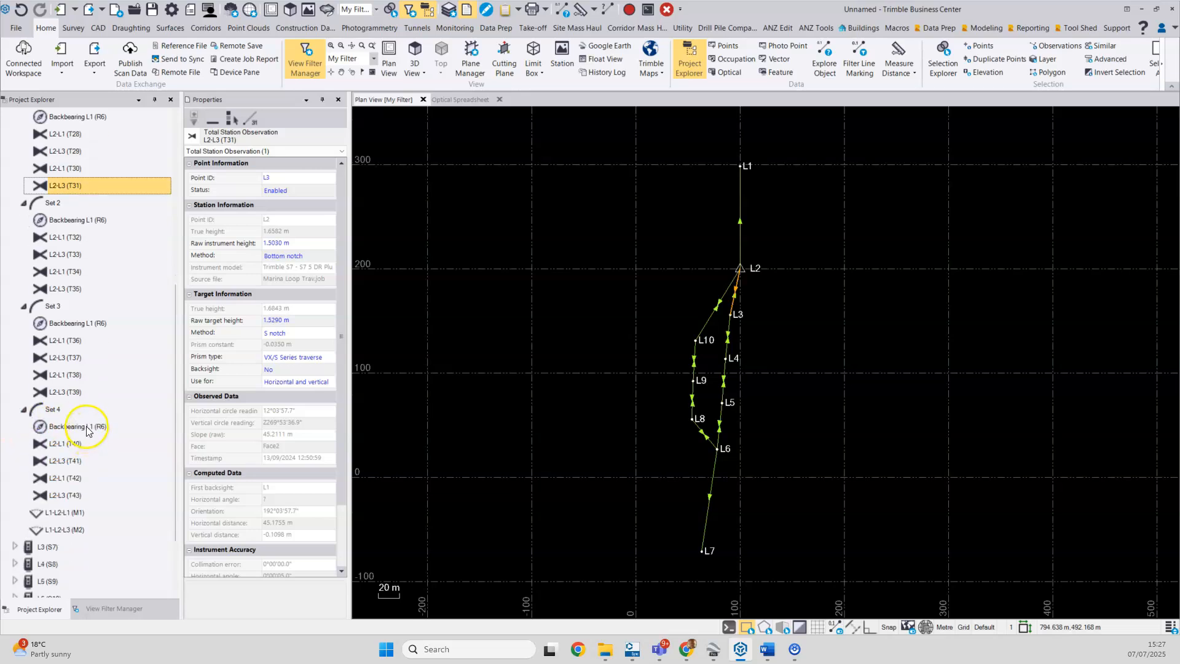
scroll(92, 426, down, 1)
scroll(93, 427, up, 2)
scroll(93, 427, up, 3)
scroll(92, 425, down, 5)
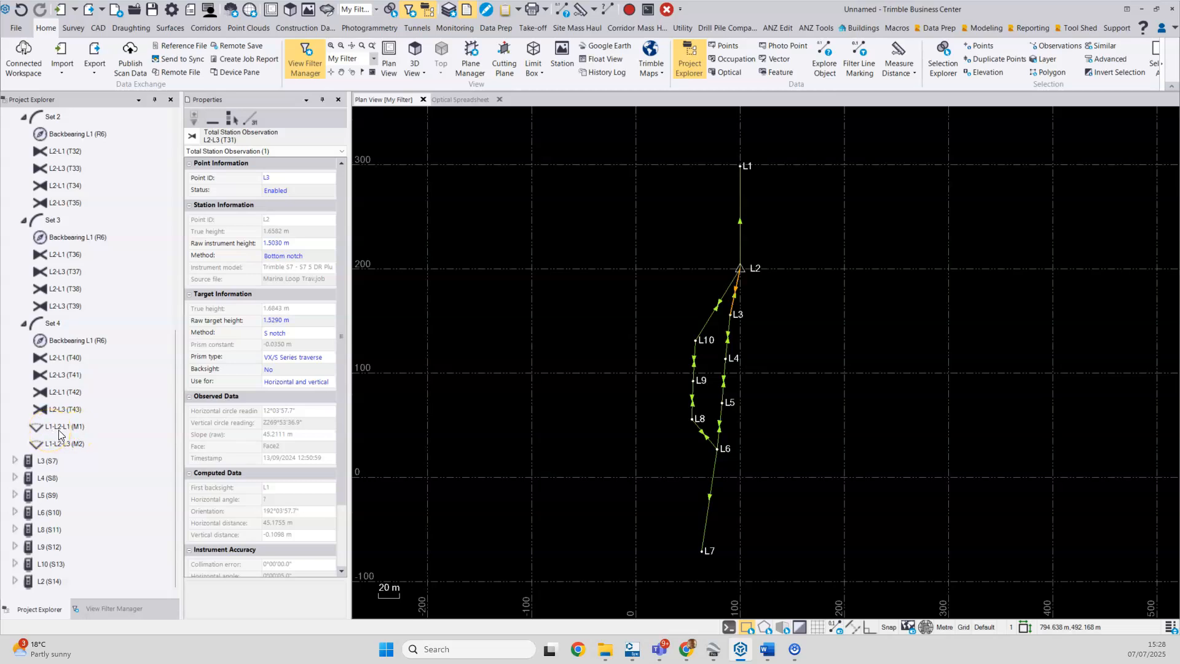
Examine the properties of mean angle L1-L2-L1 (M1) and its residuals for each contributing observation
click(71, 426)
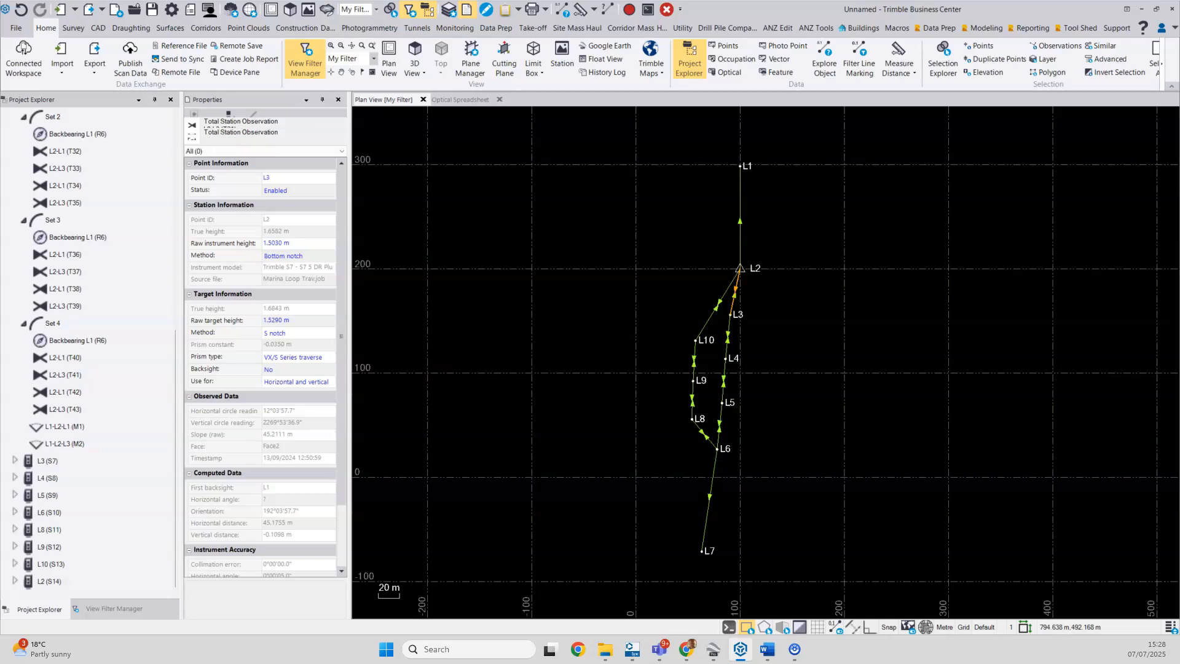
right_click(99, 427)
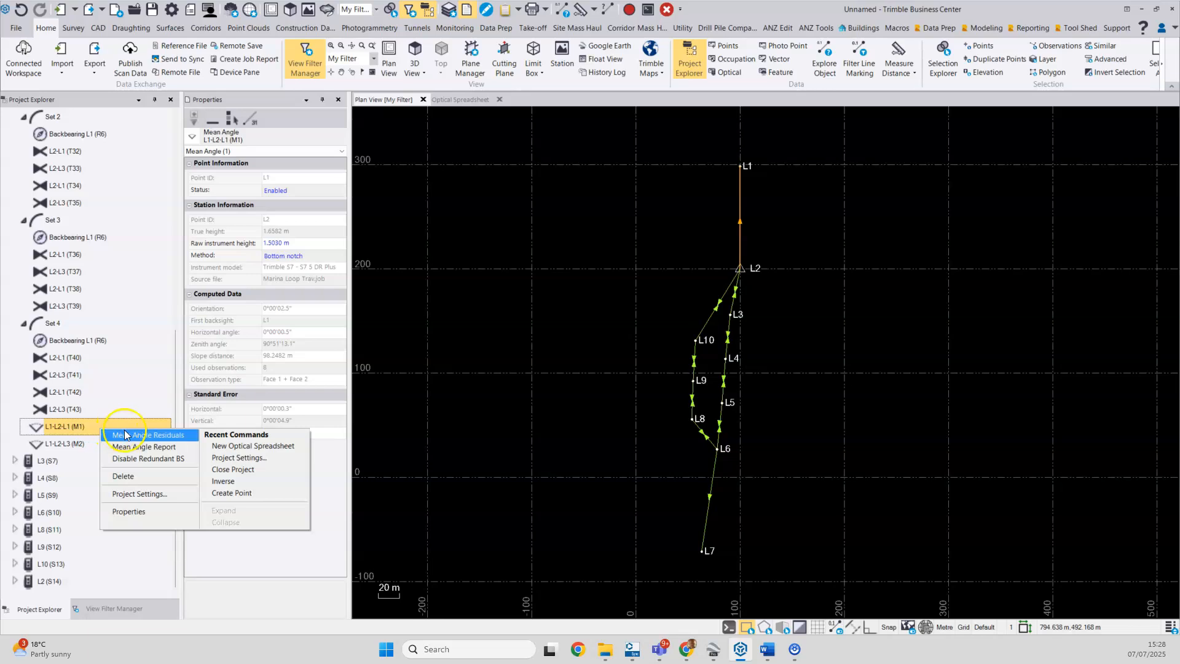
click(162, 451)
click(170, 437)
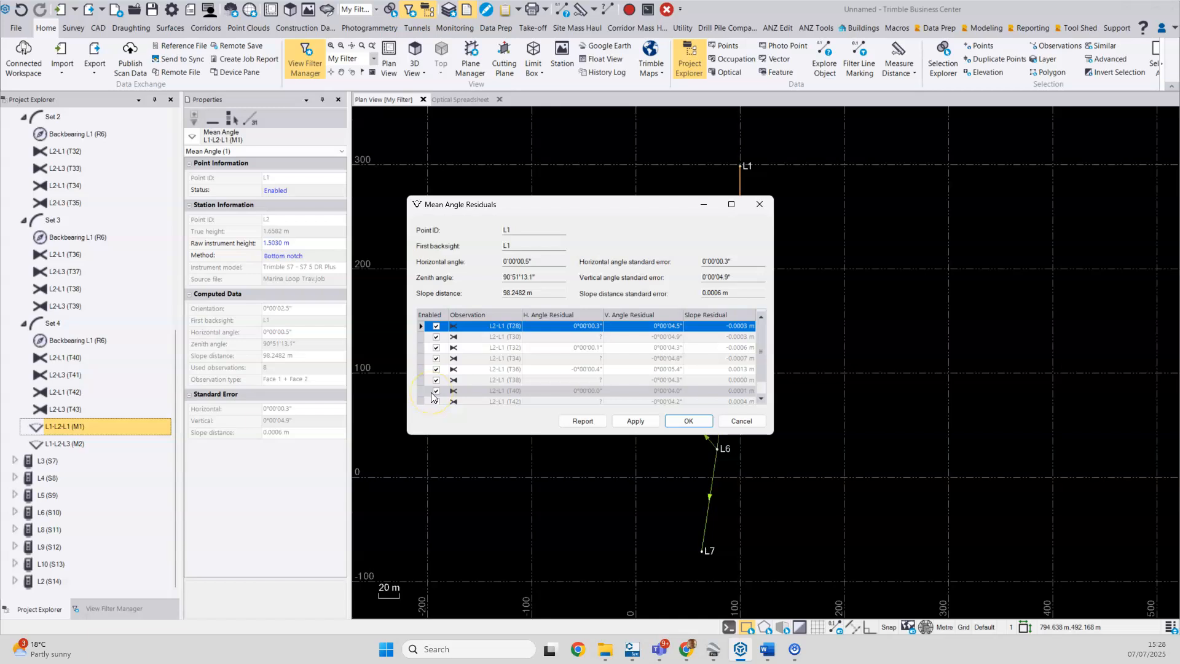
Try disabling observation L2-L1 (T36) together with the other members of its set in the M1 residuals, and undo the change
click(437, 371)
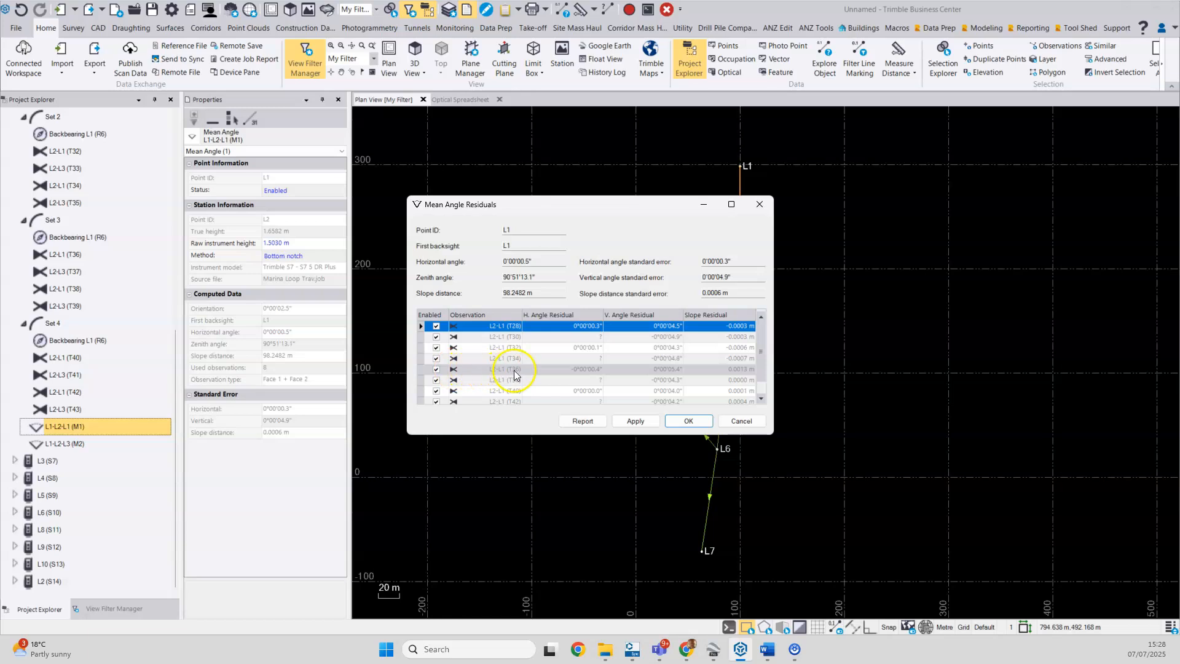
click(436, 369)
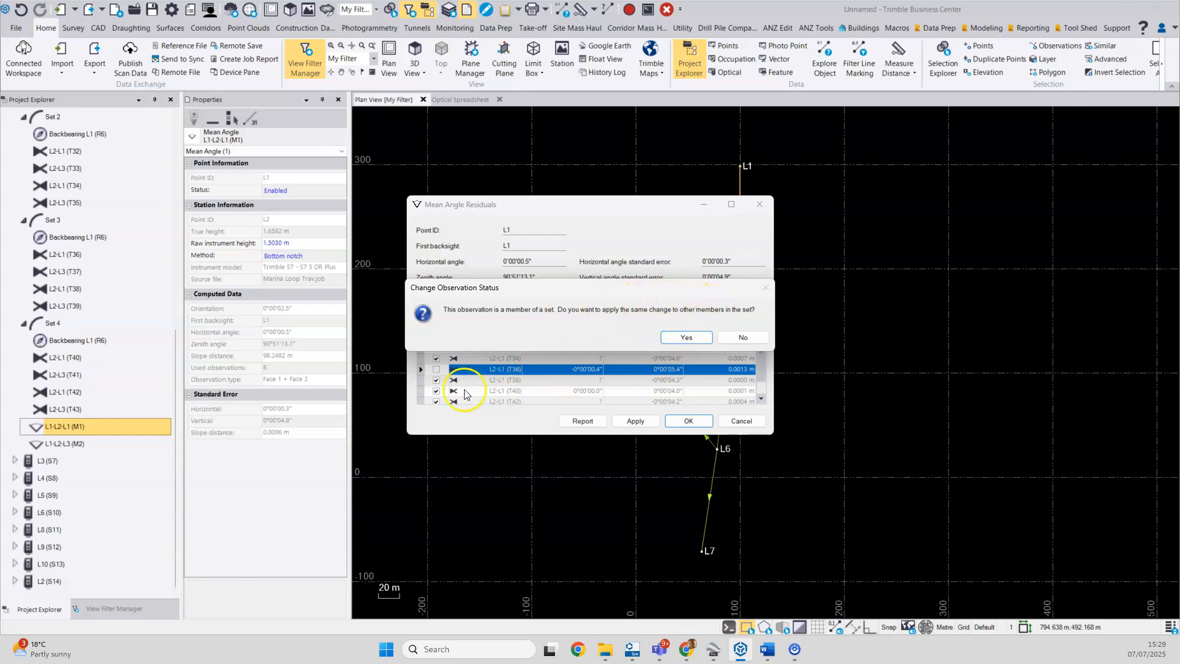
click(697, 340)
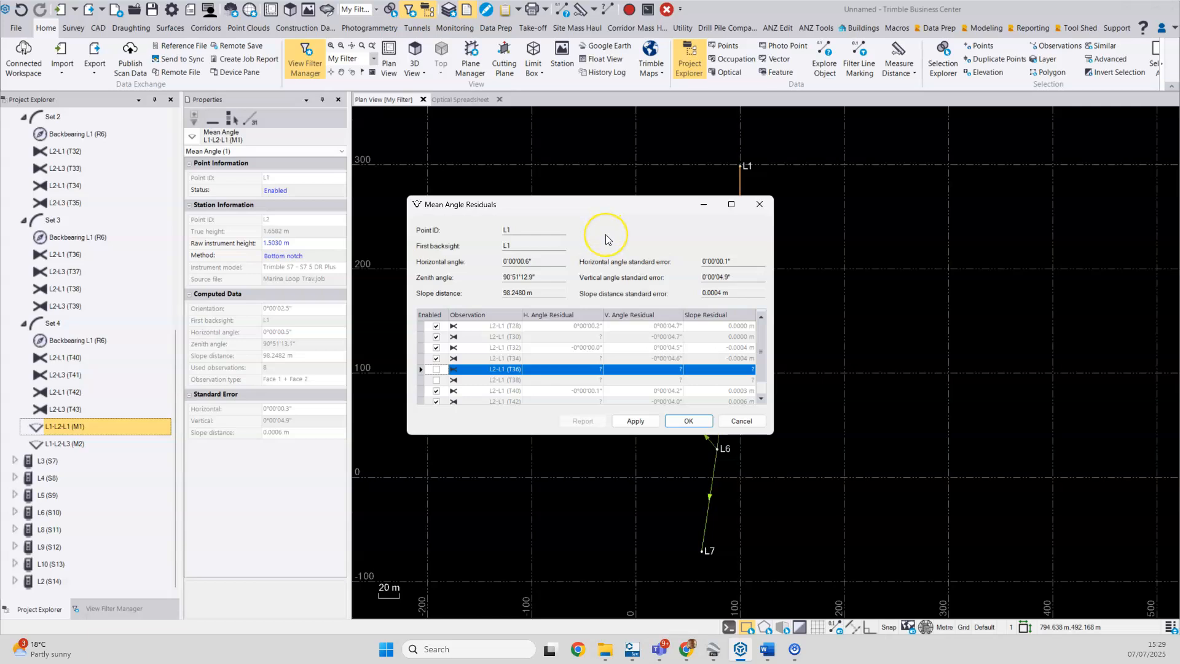
click(689, 421)
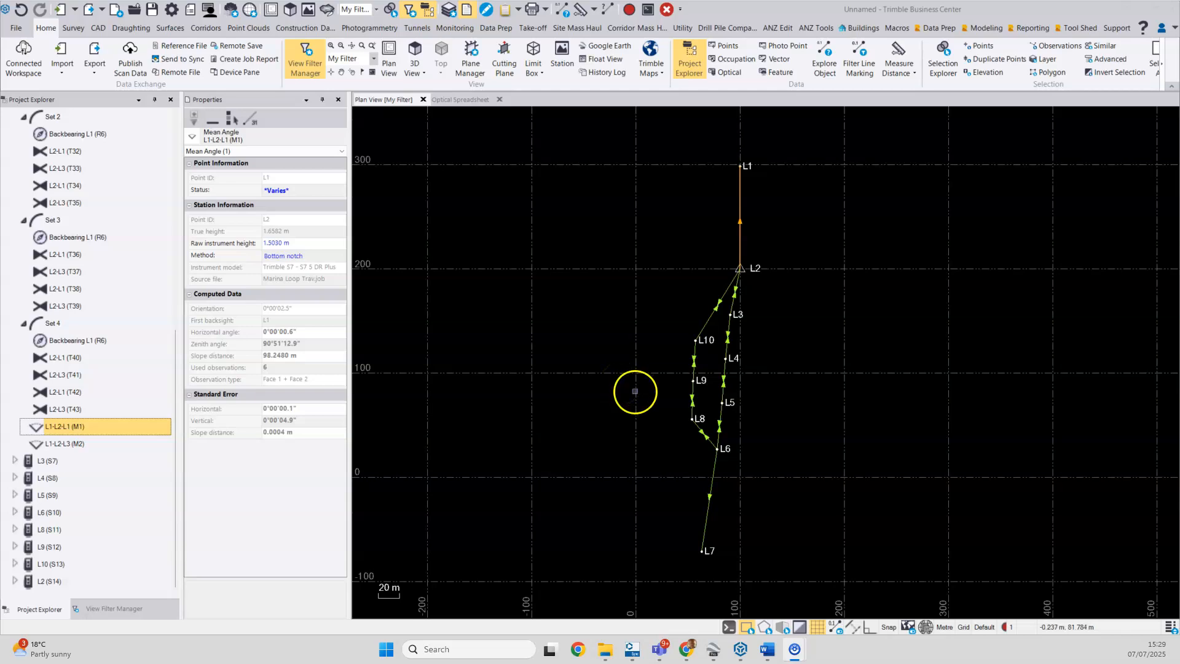
click(22, 10)
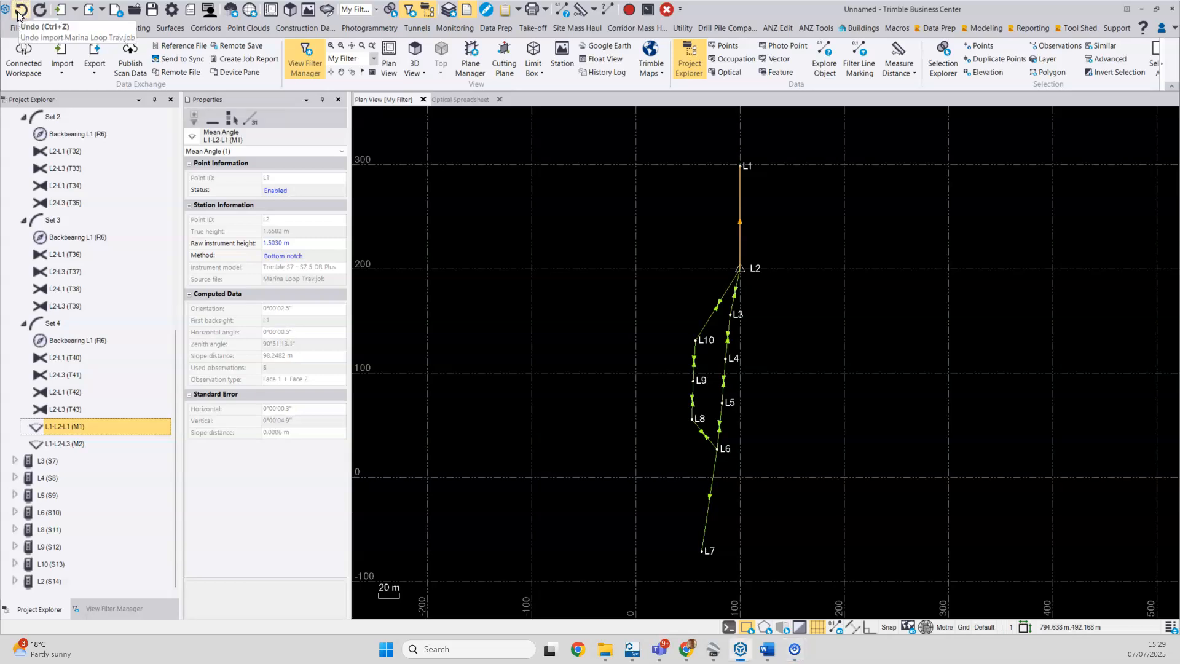
Recheck the enabled status of the observations in the L1-L2-L1 (M1) mean angle residuals, close them and clear the selection
right_click(94, 428)
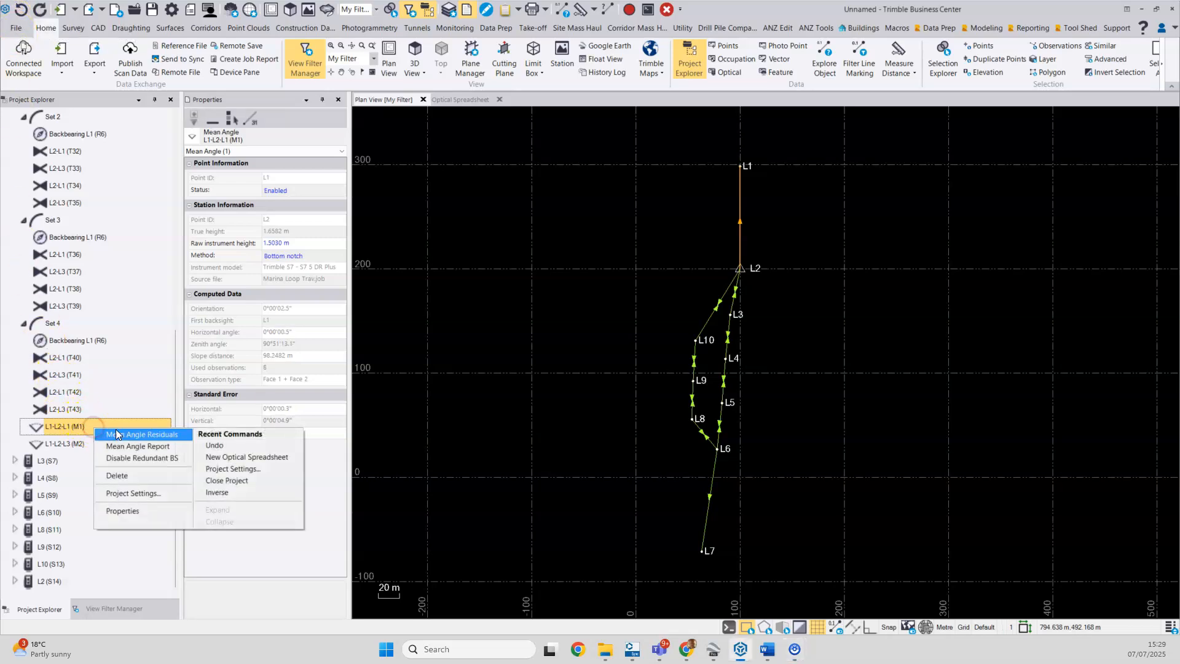
click(150, 433)
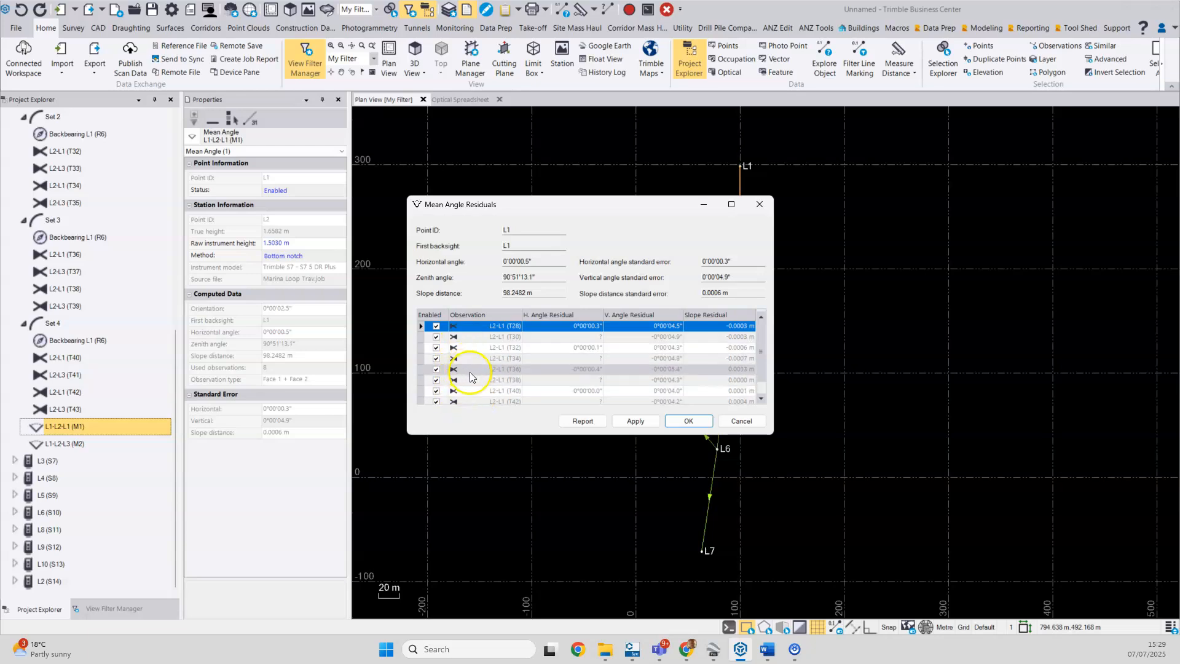
click(688, 422)
click(622, 360)
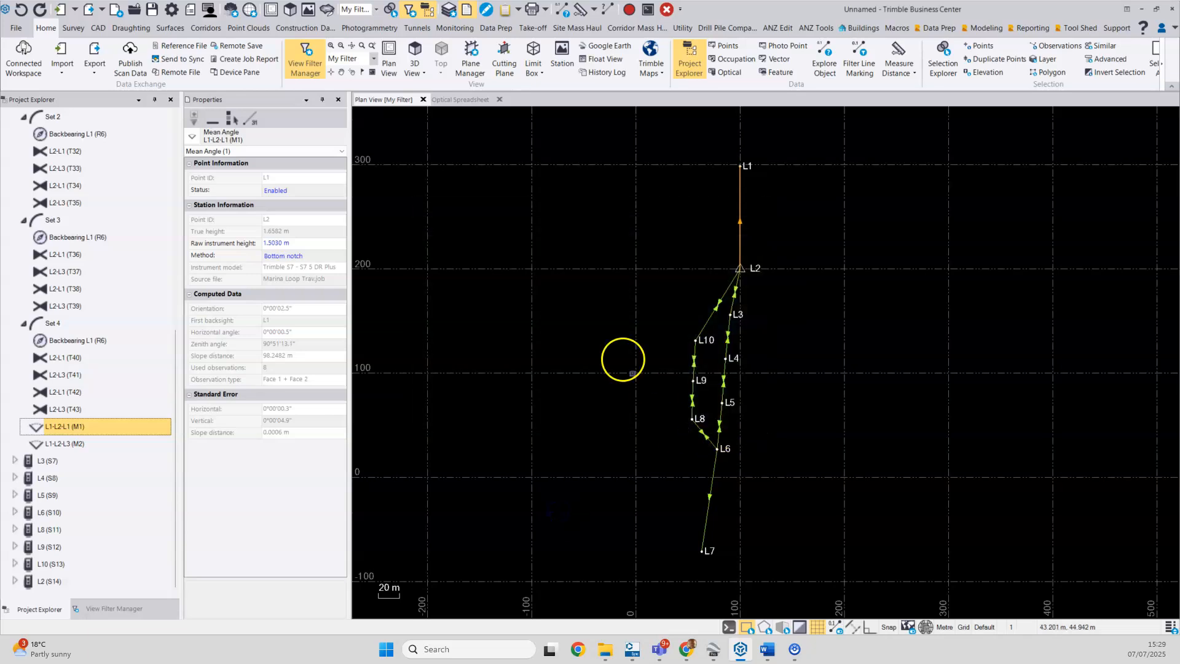
scroll(609, 343, down, 1)
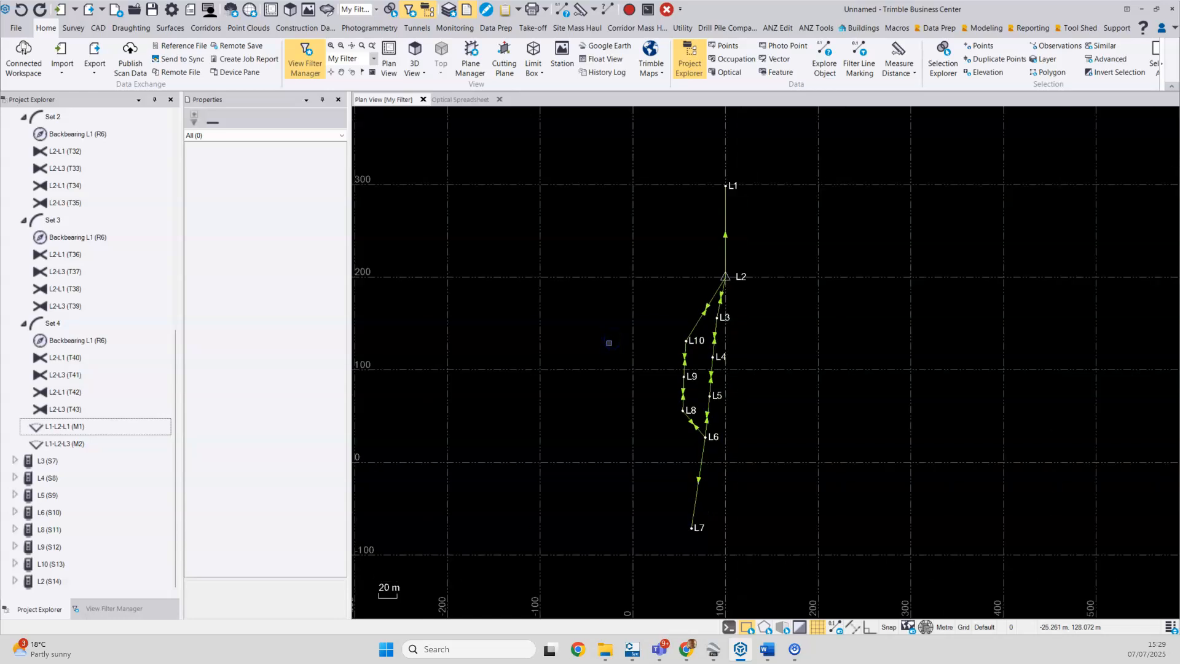